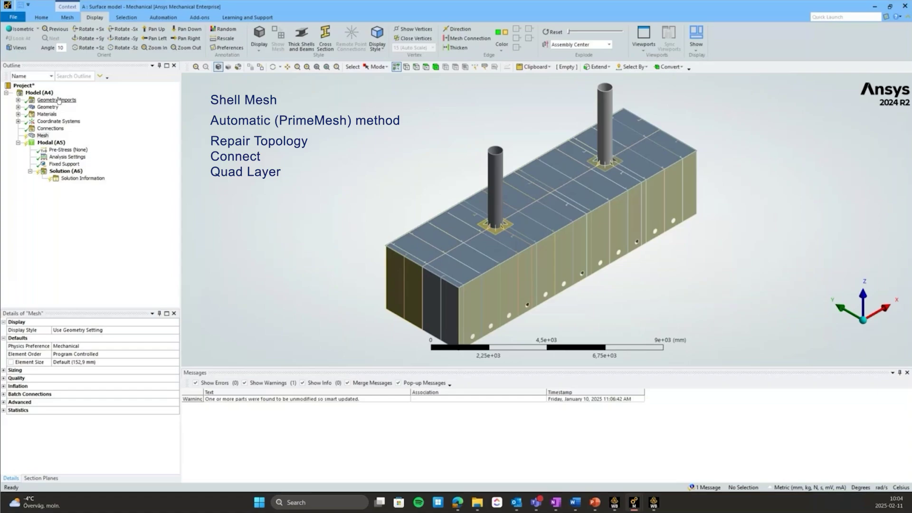
# Step: Expand Geometry to review the tank's bodies and orbit the model for another view
pyautogui.click(18, 106)
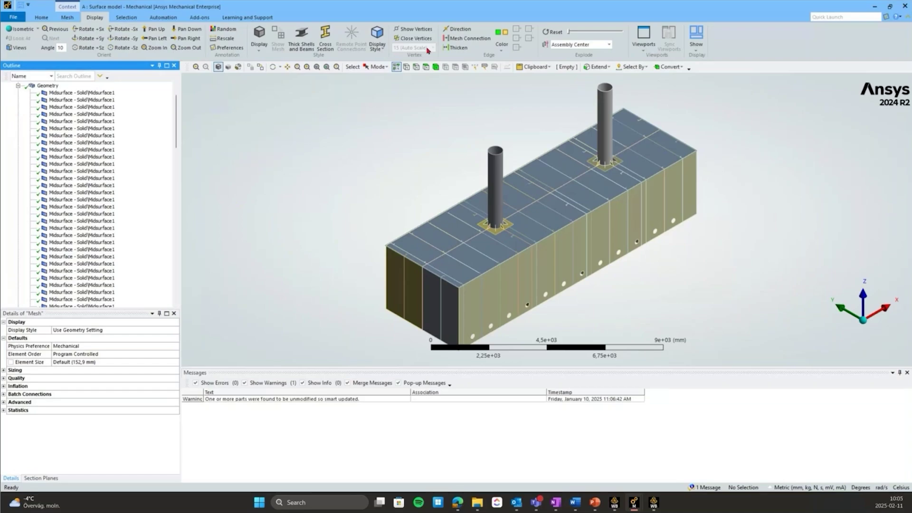
pyautogui.moveTo(504, 129); pyautogui.dragTo(521, 285, button='middle')
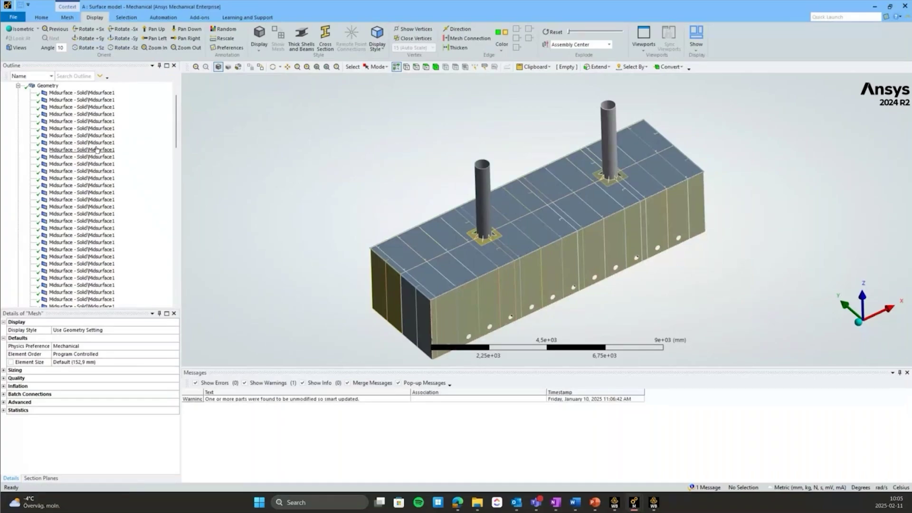
pyautogui.scroll(1, 97, 150)
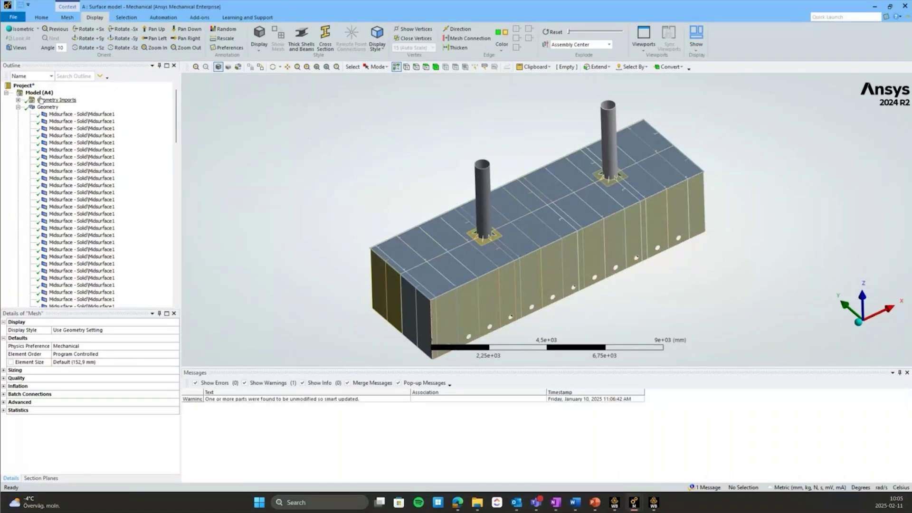
pyautogui.click(18, 109)
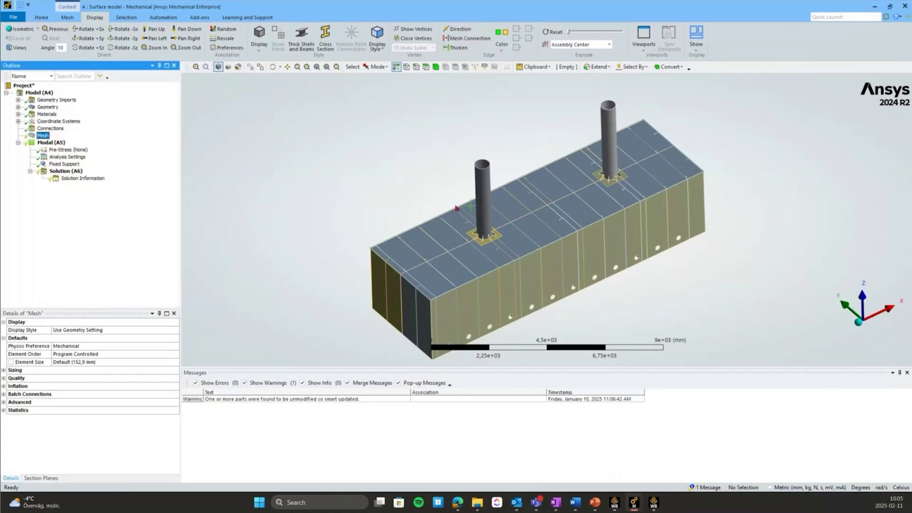
# Step: Set Edge Color to By Connection with Thicken on, then rotate to inspect the red Single edges
pyautogui.click(504, 49)
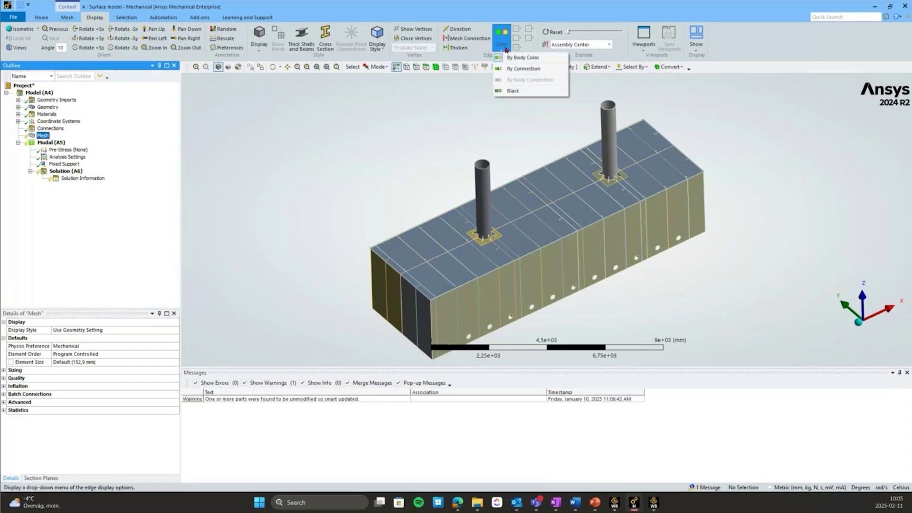
pyautogui.click(518, 73)
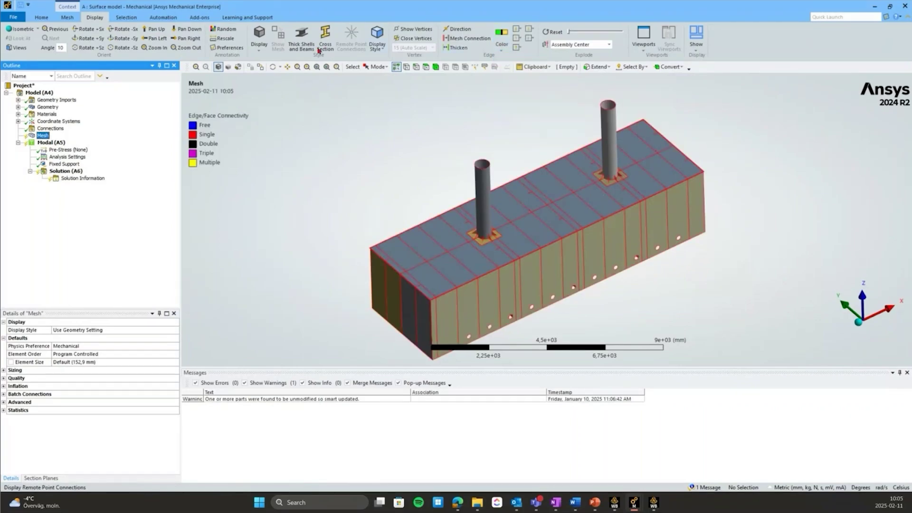
pyautogui.click(455, 48)
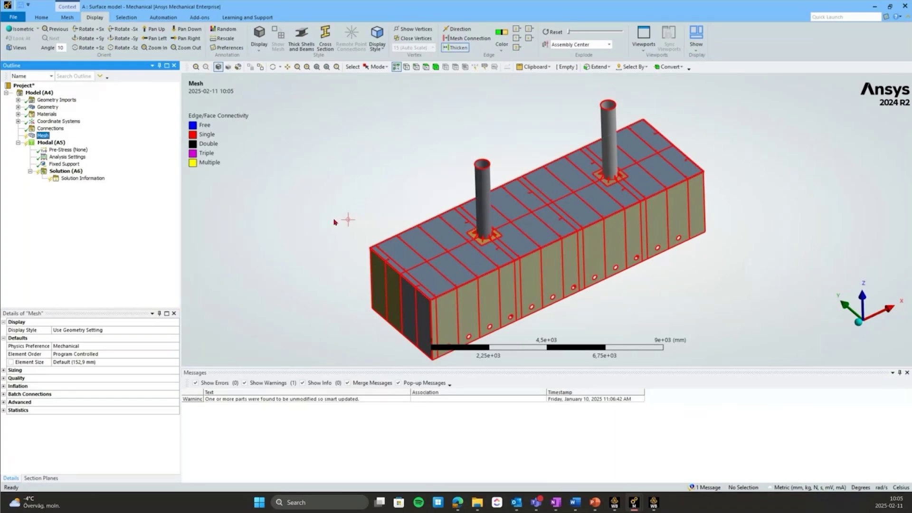
pyautogui.moveTo(580, 263); pyautogui.dragTo(523, 248, button='middle')
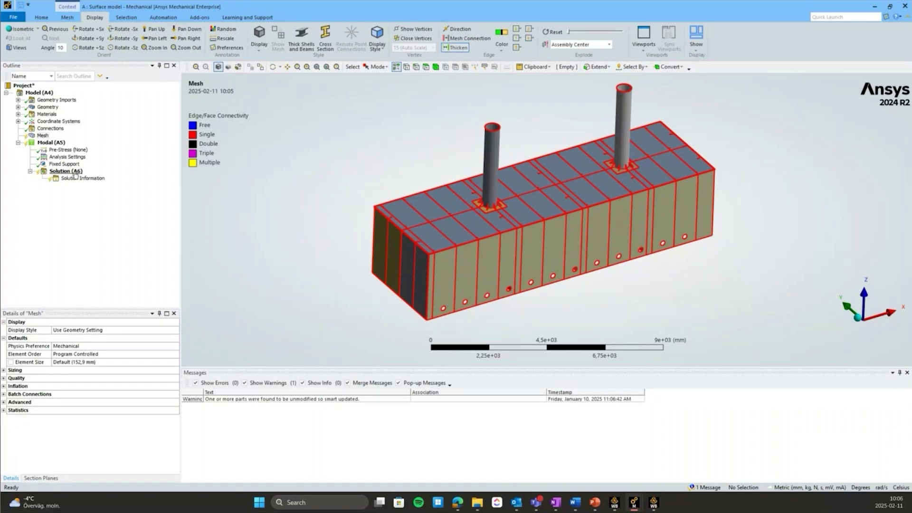
# Step: Generate the default tank mesh and zoom in on the elements and red unconnected panel edges
pyautogui.rightClick(42, 136)
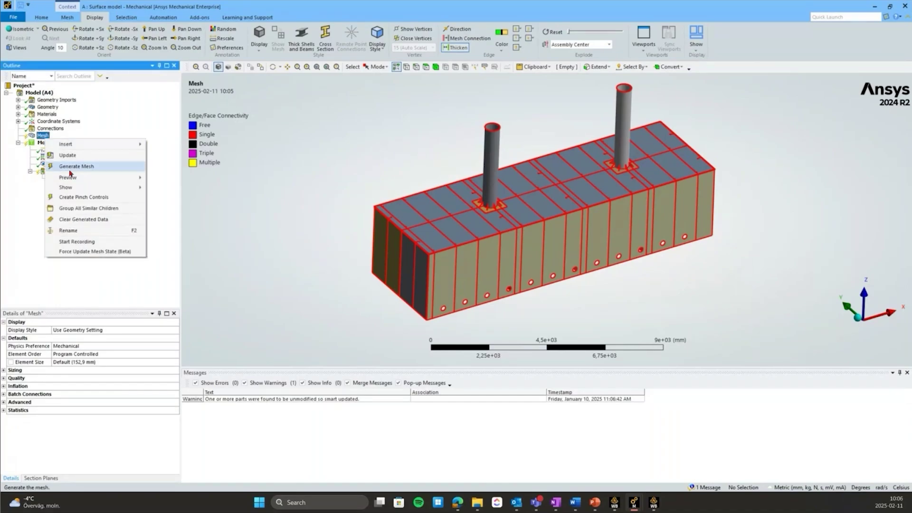
pyautogui.click(495, 303)
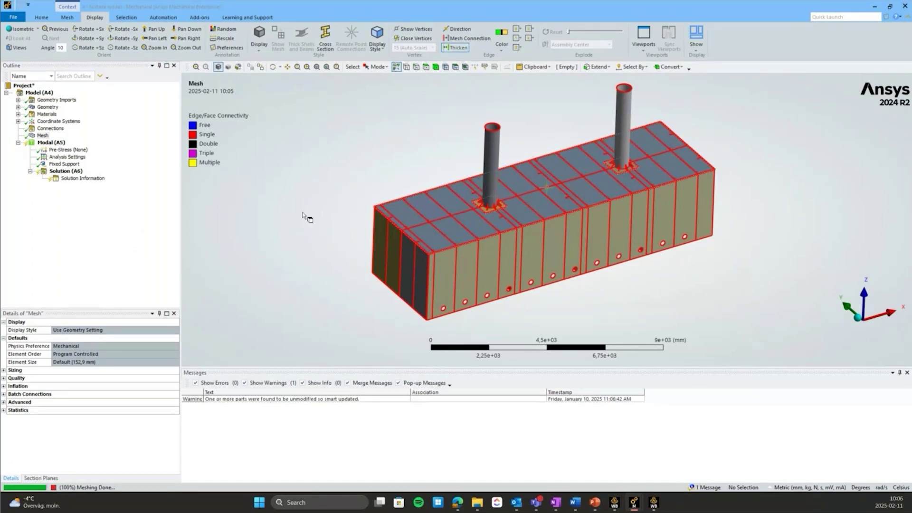
pyautogui.scroll(3, 590, 220)
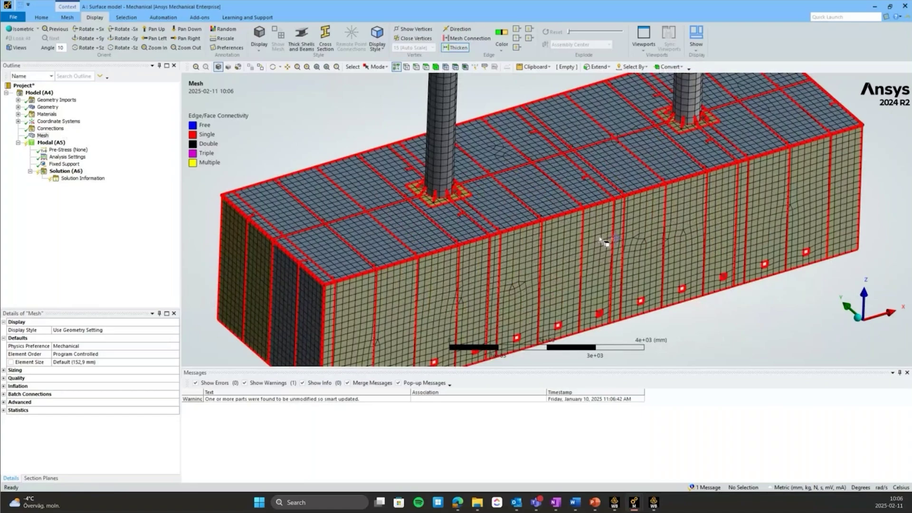
pyautogui.scroll(1, 555, 214)
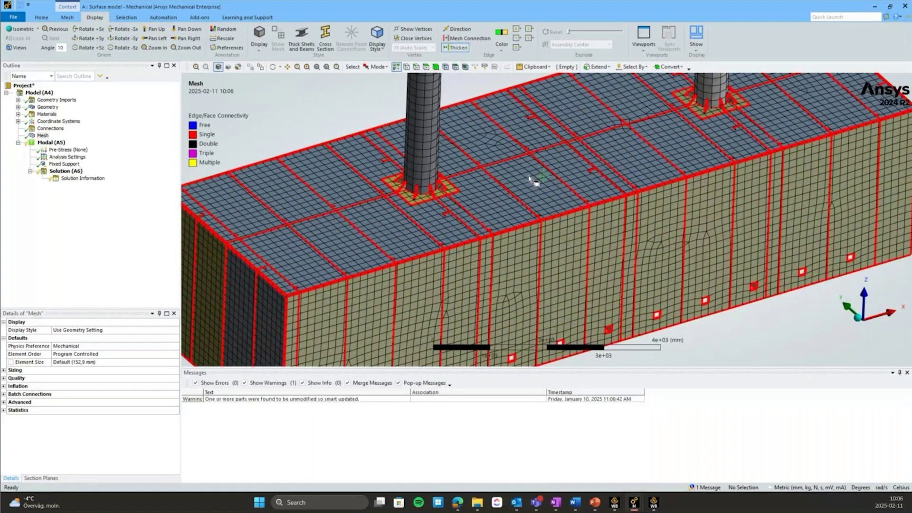
pyautogui.scroll(-2, 531, 180)
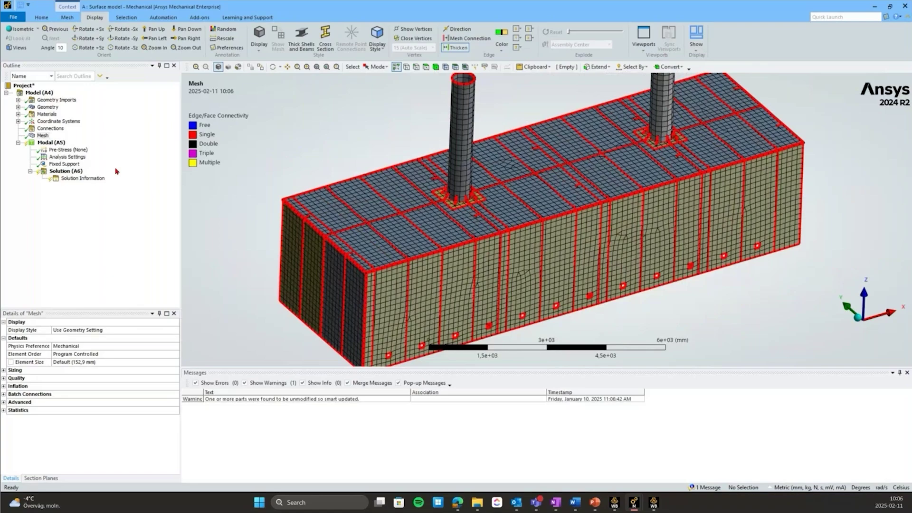
# Step: Insert a mesh Method control scoped to all 109 bodies with Ctrl+A
pyautogui.rightClick(43, 135)
pyautogui.moveTo(67, 141)
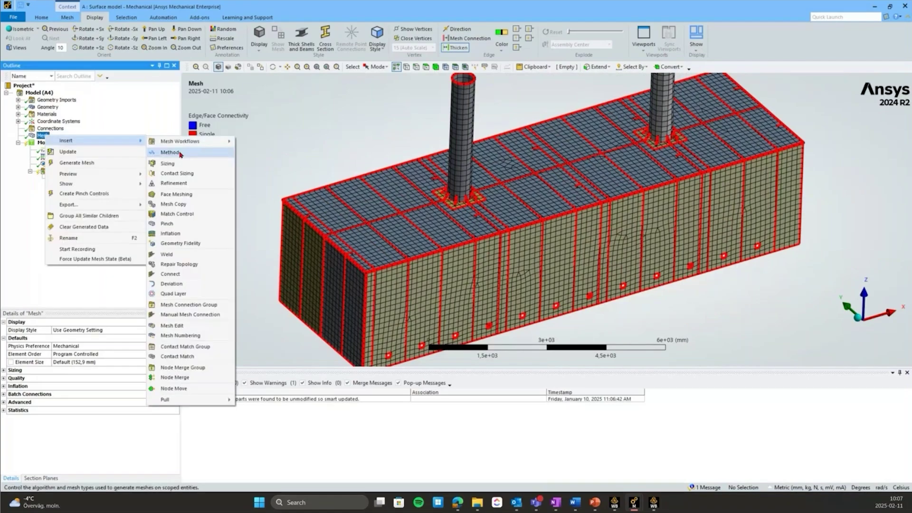
pyautogui.click(170, 153)
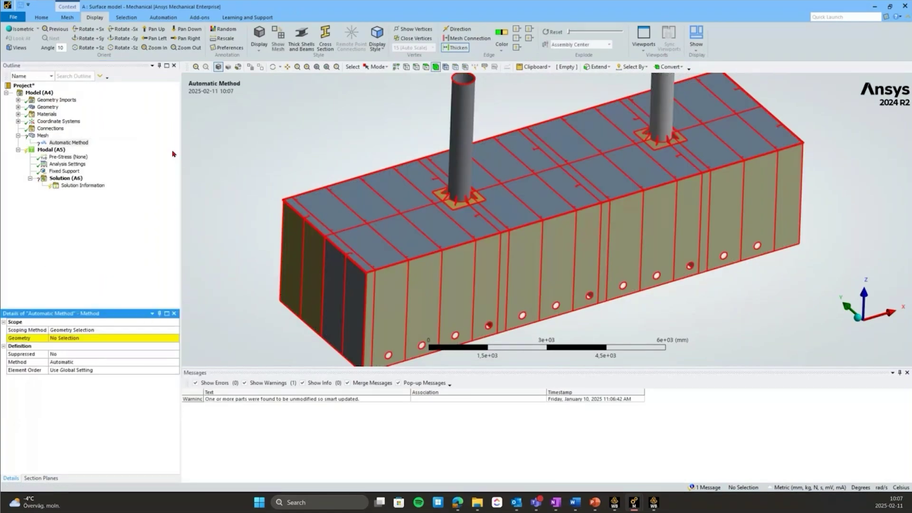
pyautogui.click(422, 190)
pyautogui.scroll(-1, 306, 135)
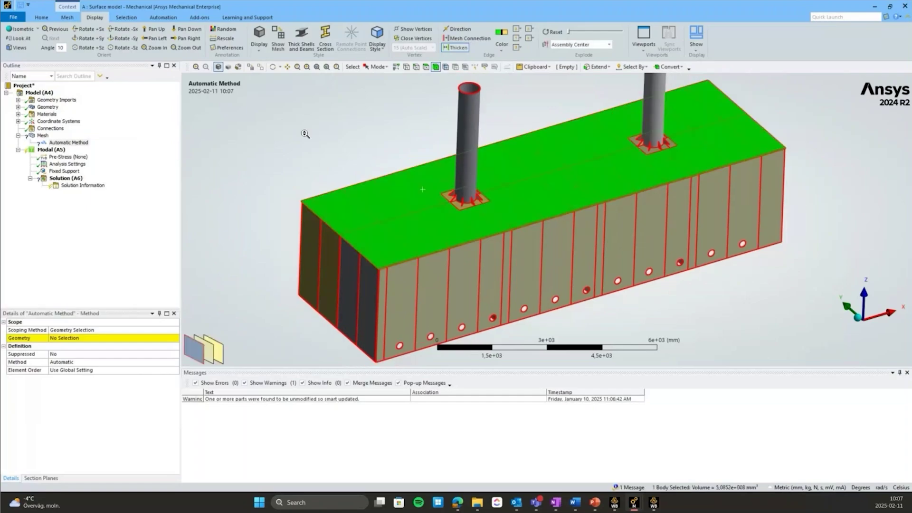
pyautogui.hotkey('ctrl', 'a')
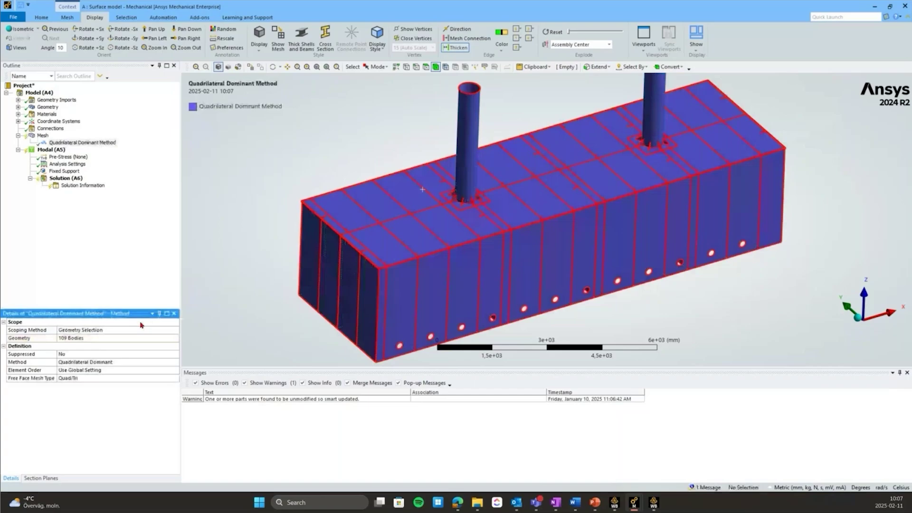
# Step: Set the method to Automatic (PrimeMesh) and regenerate the mesh
pyautogui.click(175, 362)
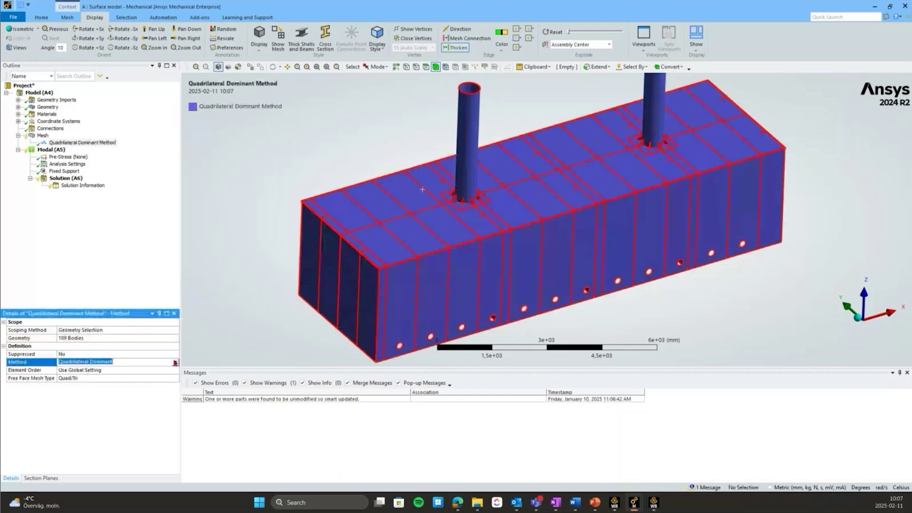
pyautogui.click(175, 363)
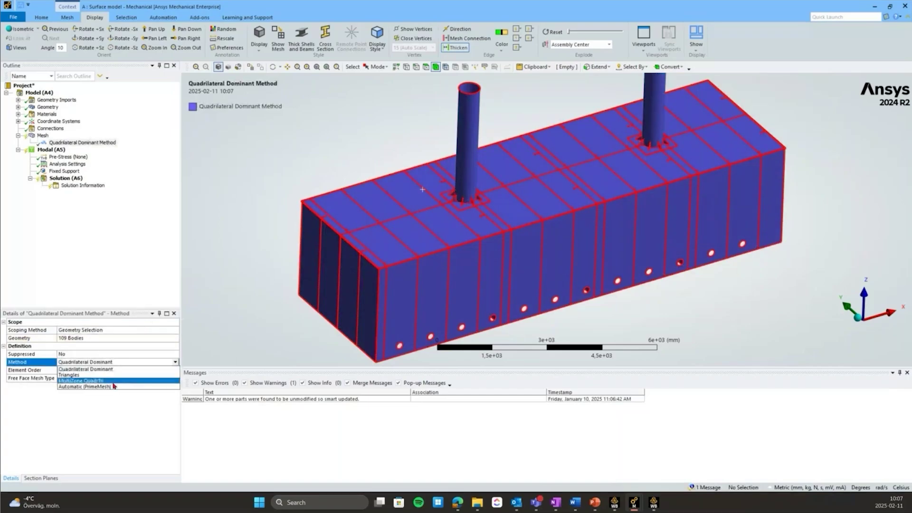
pyautogui.click(84, 387)
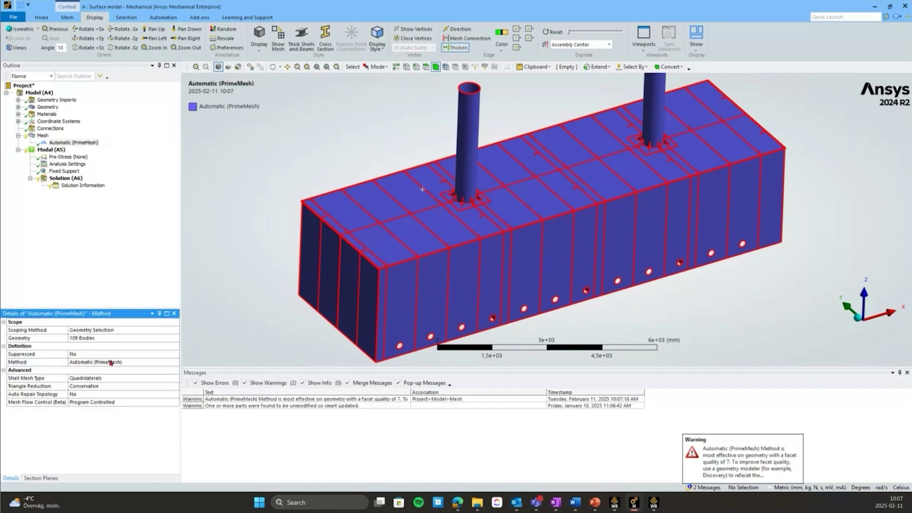
pyautogui.rightClick(42, 135)
pyautogui.click(75, 164)
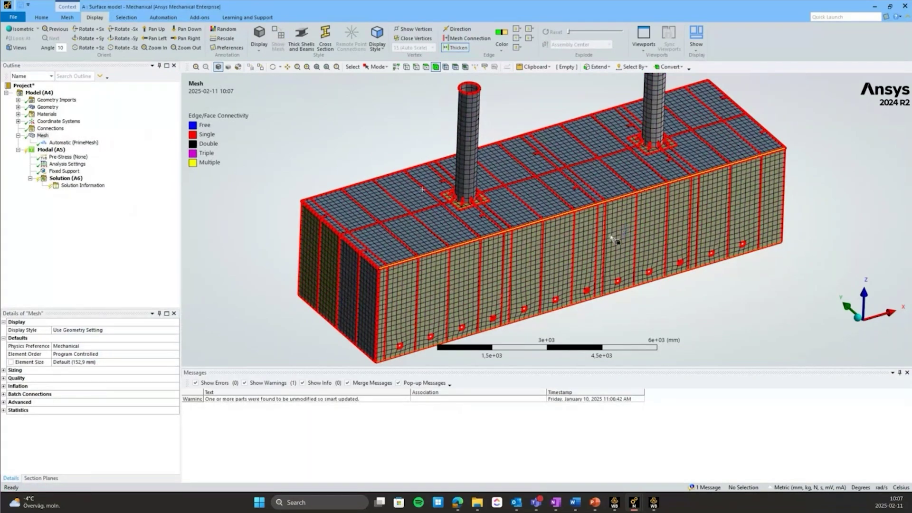
# Step: Inspect the quadrilateral PrimeMesh result, pick a side-hole edge, and review the method settings before selecting Mesh
pyautogui.scroll(3, 598, 172)
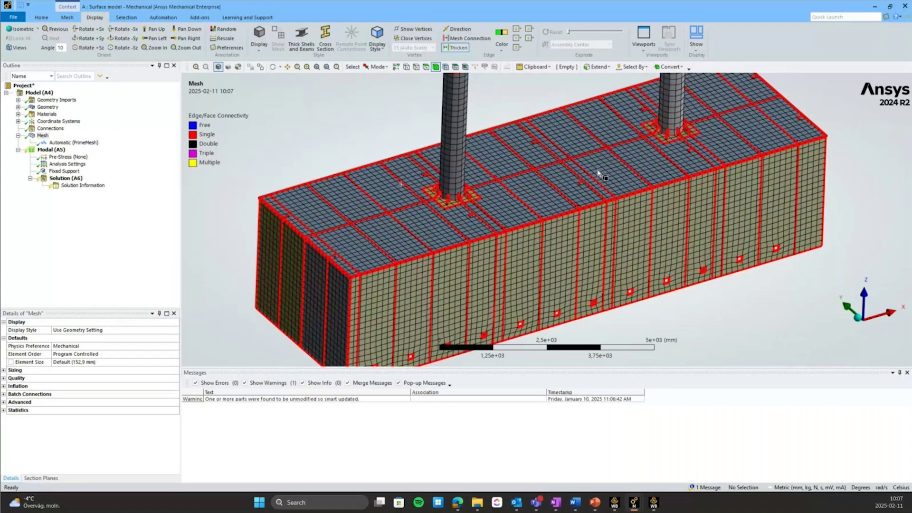
pyautogui.scroll(2, 600, 174)
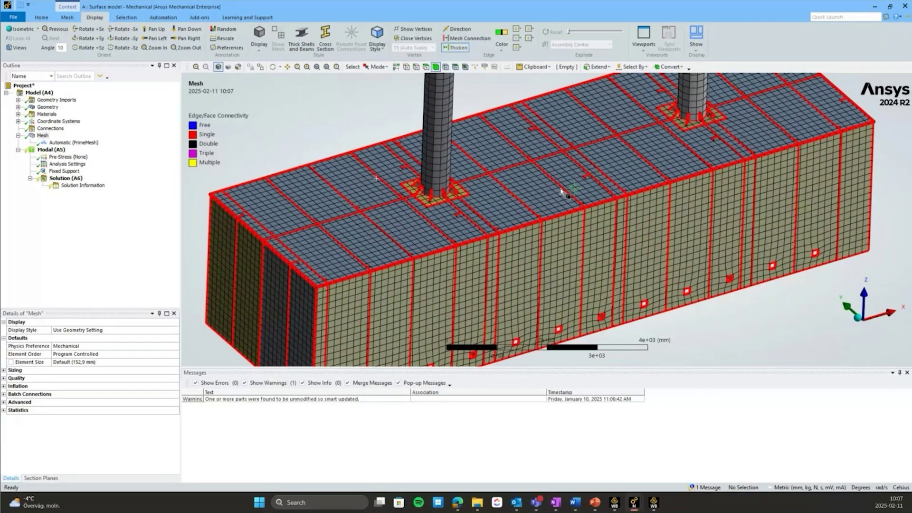
pyautogui.scroll(-2, 561, 189)
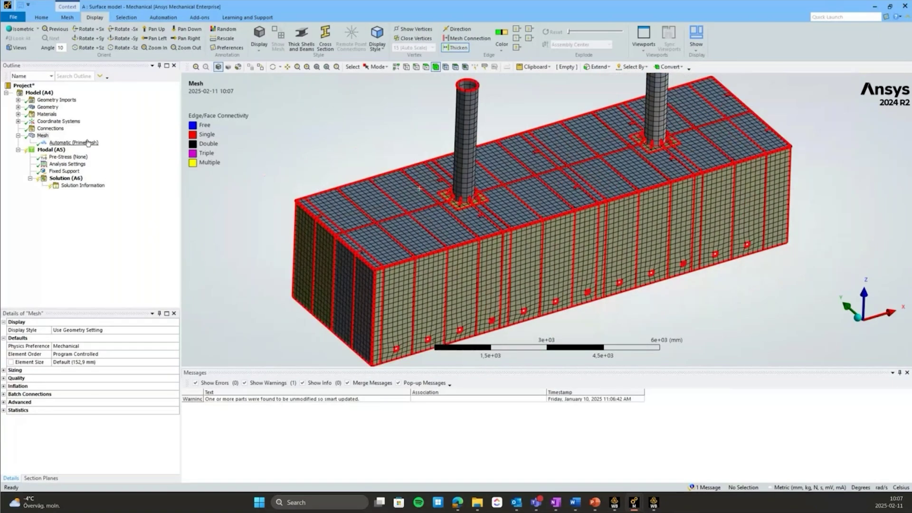
pyautogui.click(47, 93)
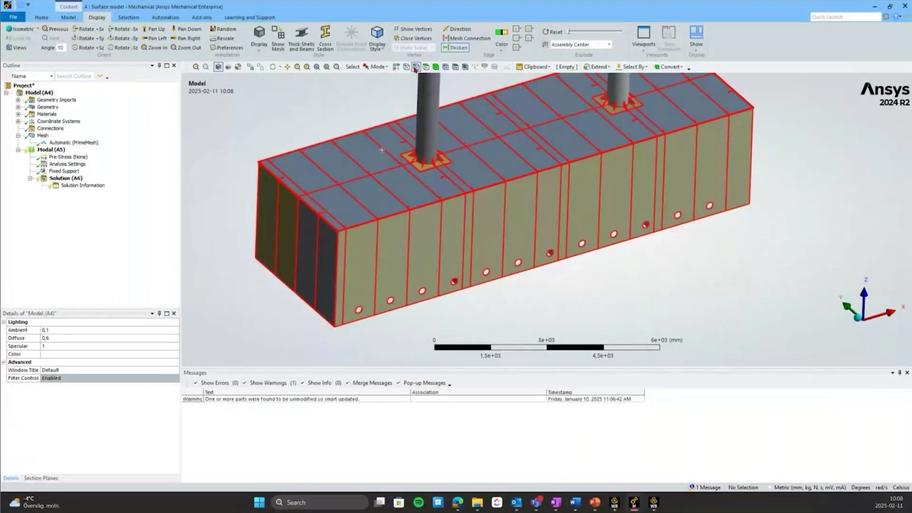
pyautogui.click(422, 290)
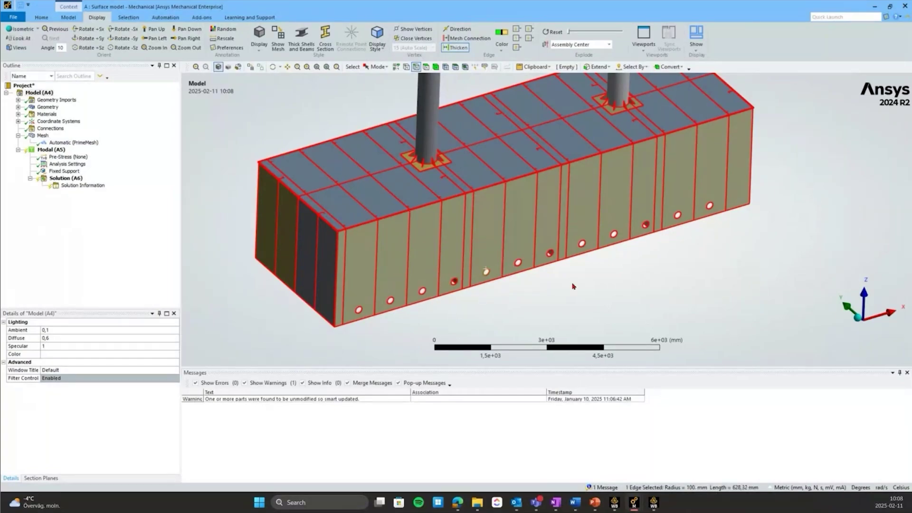
pyautogui.keyDown('ctrl'); pyautogui.moveTo(638, 276); pyautogui.dragTo(654, 283, button='middle'); pyautogui.keyUp('ctrl')
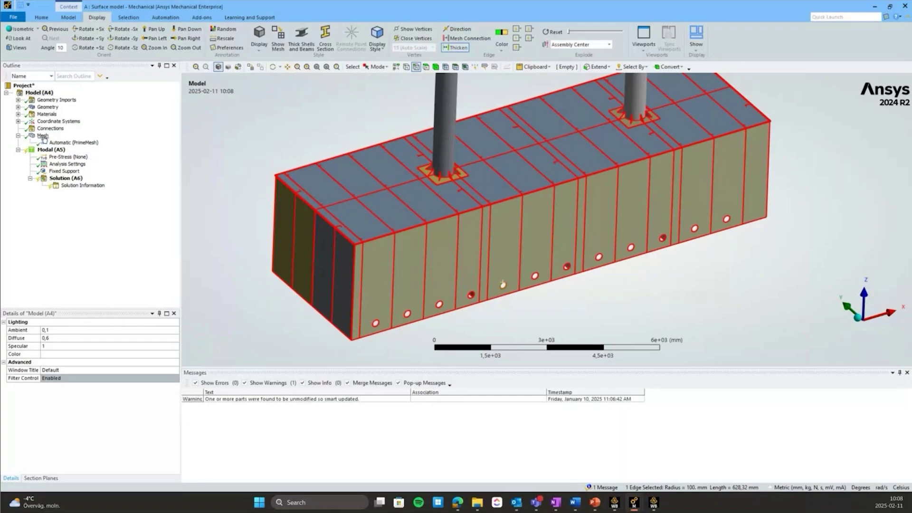
pyautogui.click(56, 142)
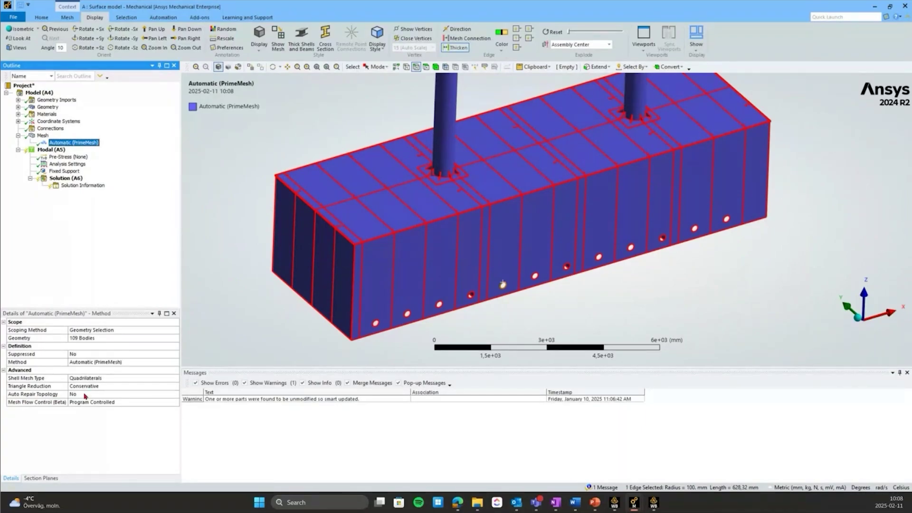
pyautogui.click(41, 137)
# Step: Insert a Repair Topology control under Mesh with Fill Hole set to Yes
pyautogui.rightClick(40, 138)
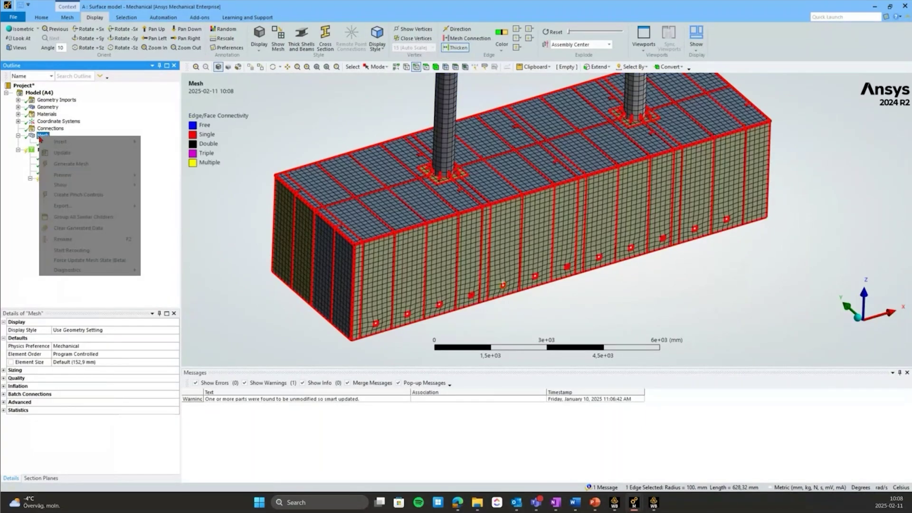
pyautogui.moveTo(113, 142)
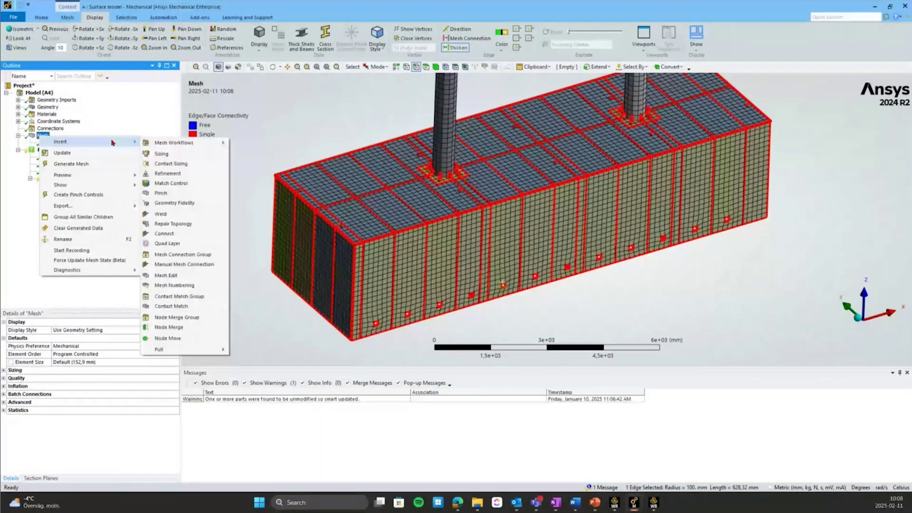
pyautogui.click(170, 224)
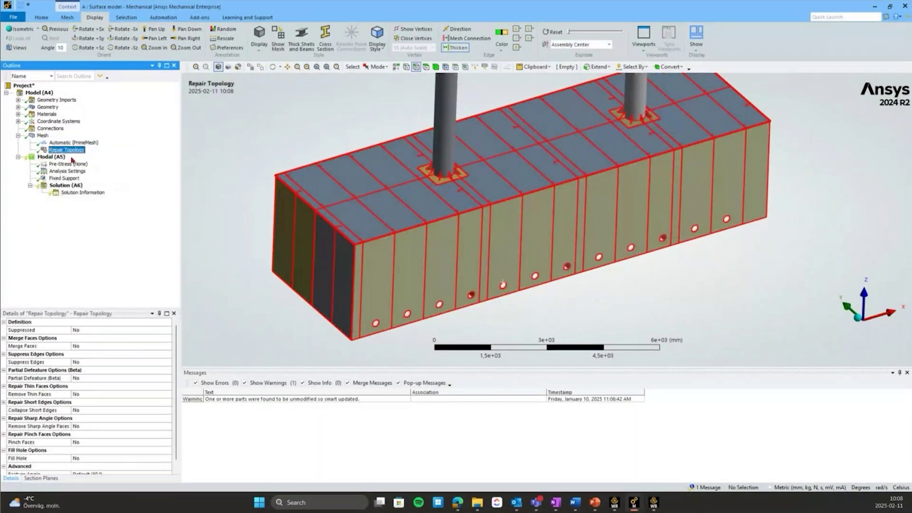
pyautogui.scroll(-1, 104, 349)
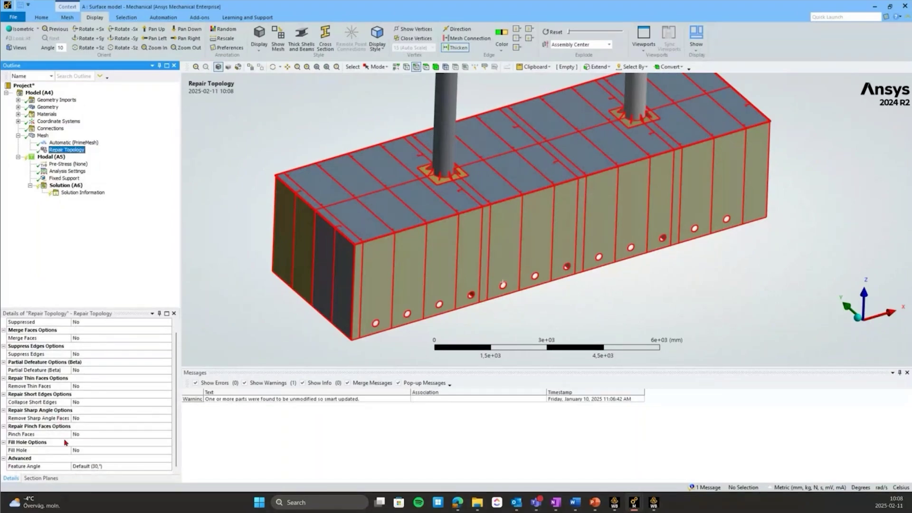
pyautogui.click(35, 444)
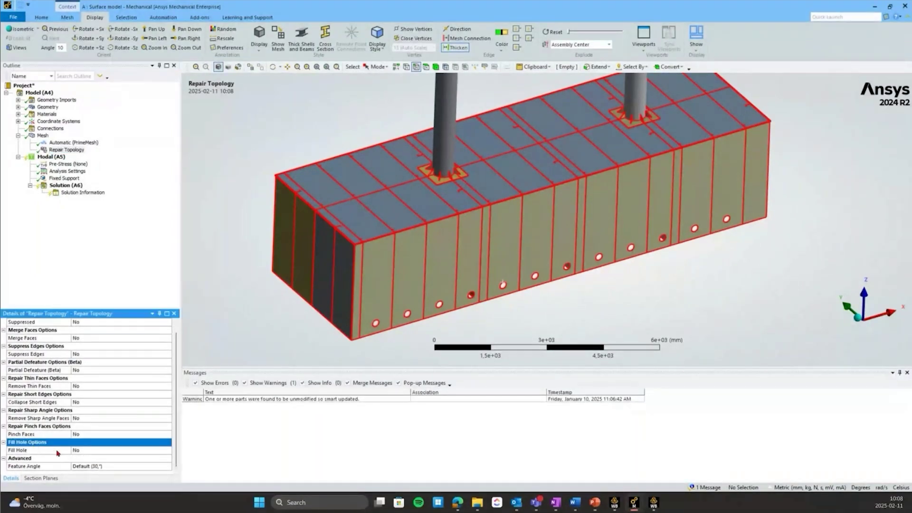
pyautogui.click(99, 449)
pyautogui.click(99, 450)
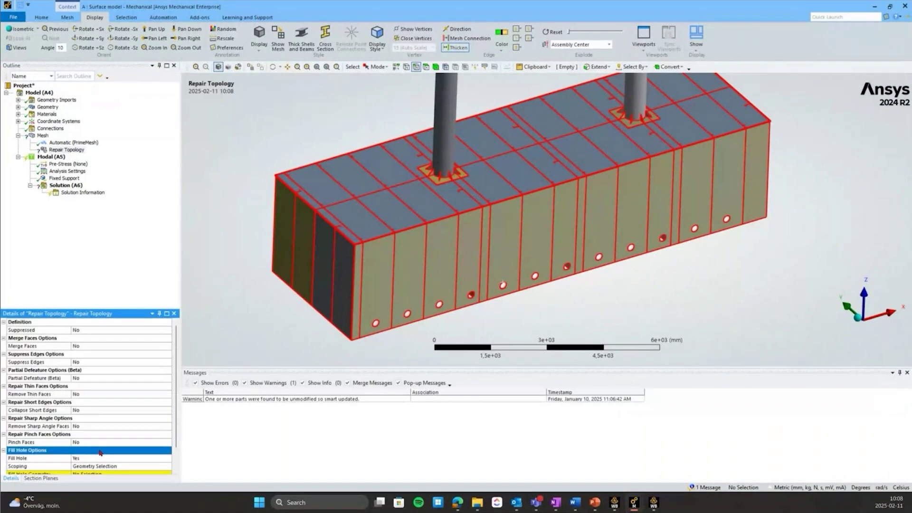
pyautogui.click(108, 426)
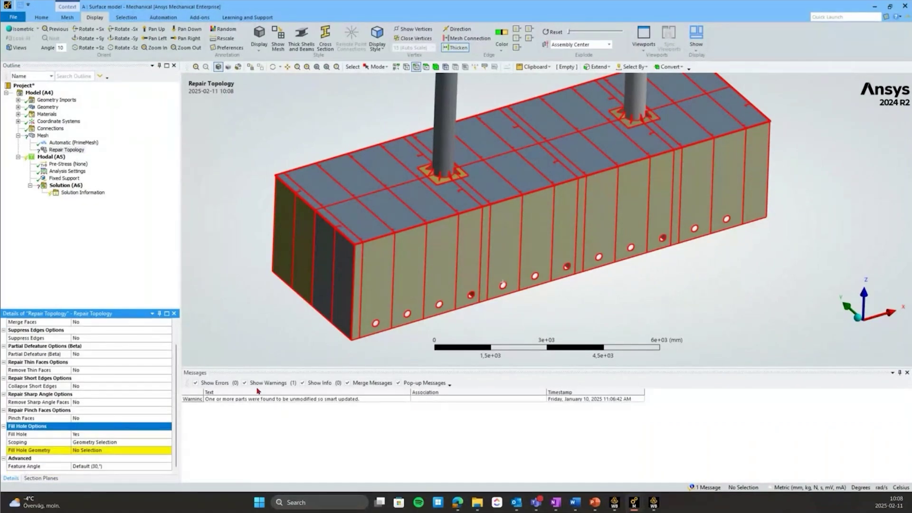
# Step: Select all 24 same-size side-wall hole edges by Size and apply them as Fill Hole geometry
pyautogui.click(377, 324)
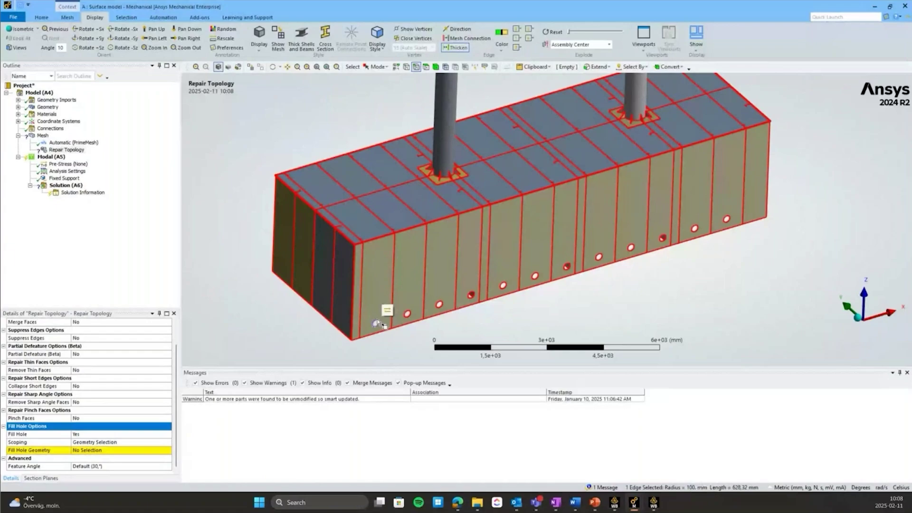
pyautogui.click(637, 68)
pyautogui.moveTo(641, 100)
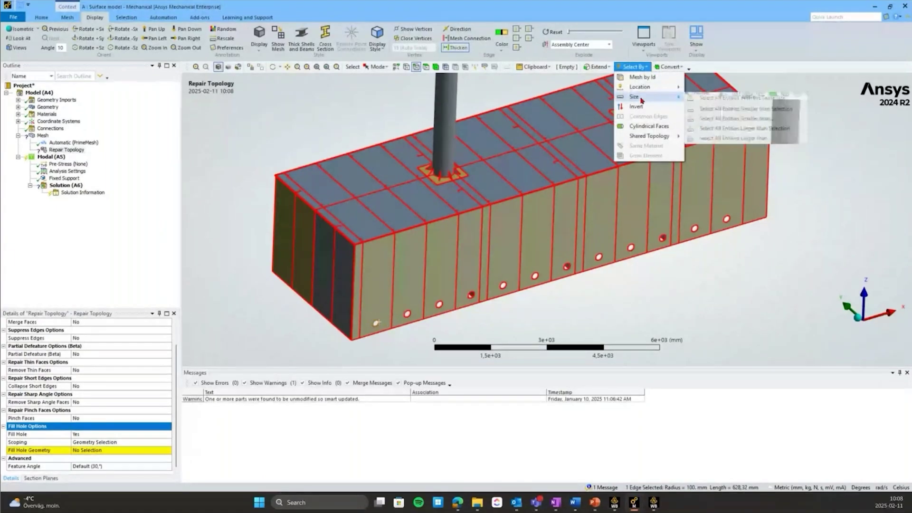
pyautogui.click(741, 97)
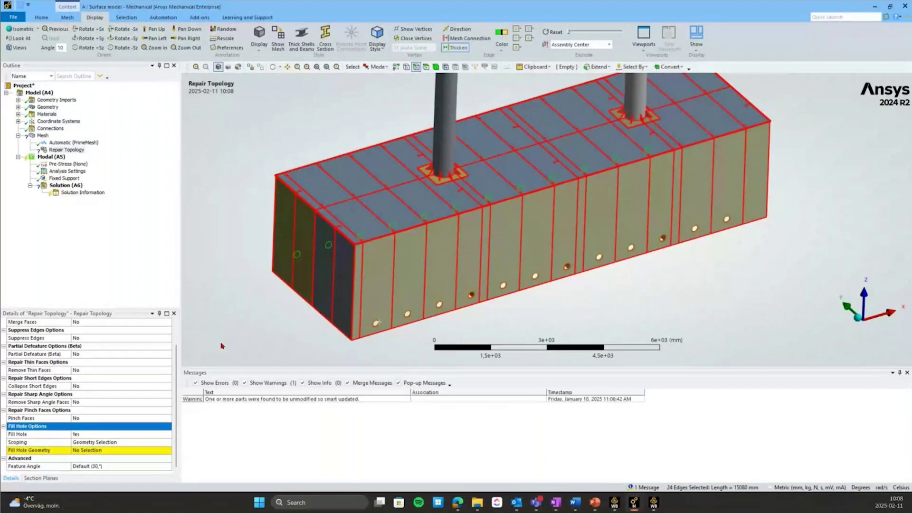
pyautogui.click(86, 449)
pyautogui.click(85, 452)
pyautogui.scroll(-1, 113, 436)
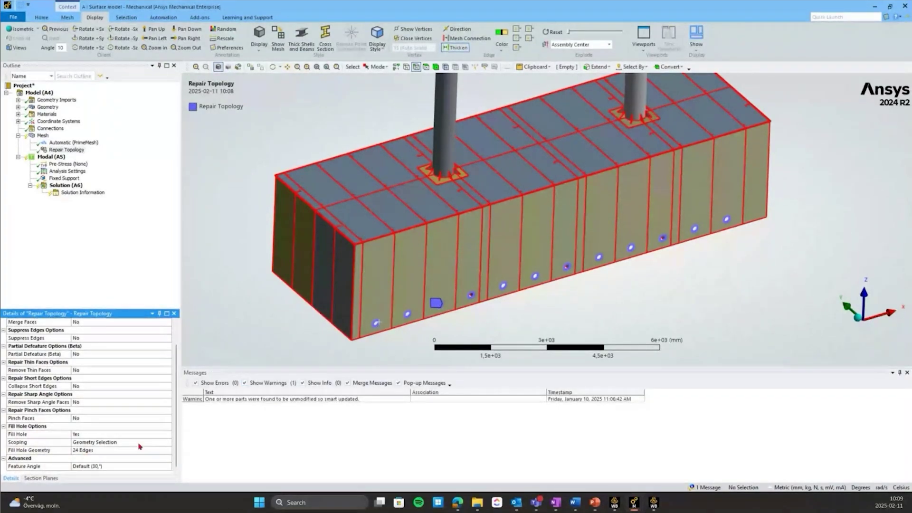
# Step: Regenerate the mesh with the 24 side holes filled, then select the Element Size field
pyautogui.rightClick(43, 135)
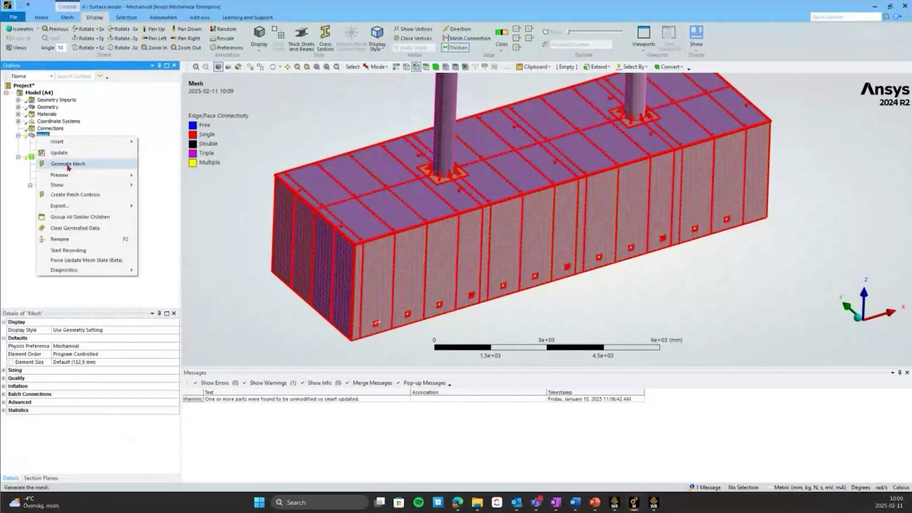
pyautogui.click(68, 164)
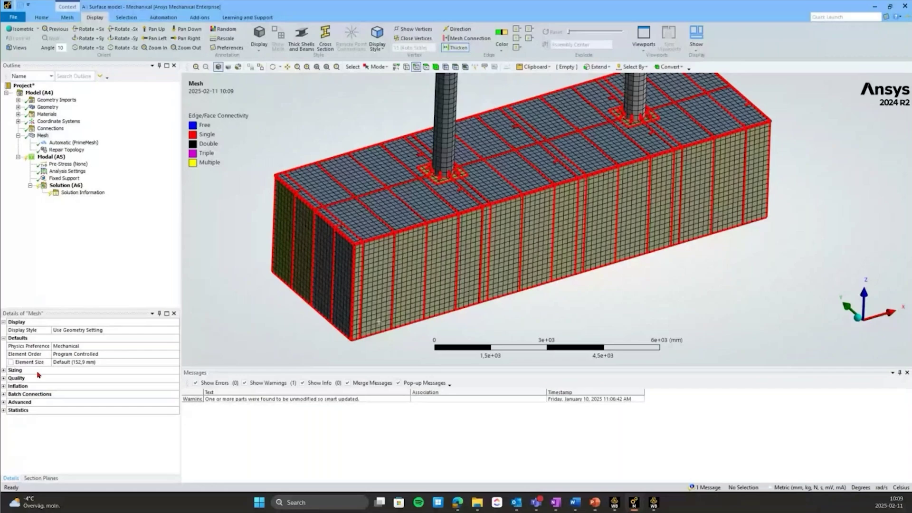
pyautogui.click(84, 363)
# Step: Change the global Element Size from the default 152,9 mm to 100 mm
pyautogui.write('10')
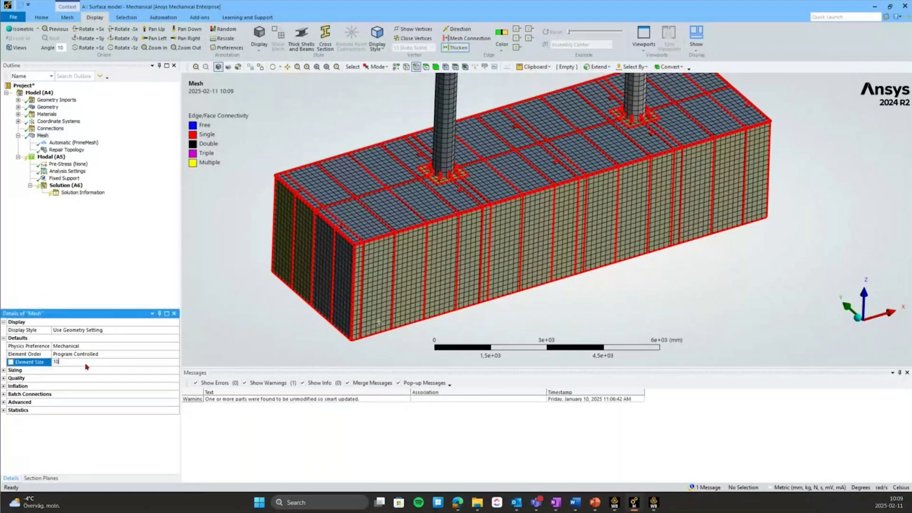
pyautogui.press('BackSpace')
pyautogui.press('BackSpace')
pyautogui.write('100')
pyautogui.press('Return')
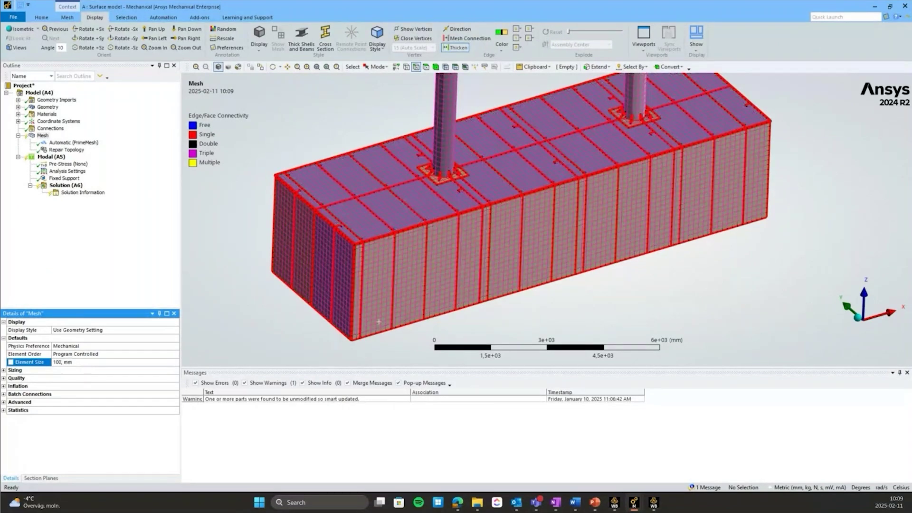
pyautogui.click(43, 135)
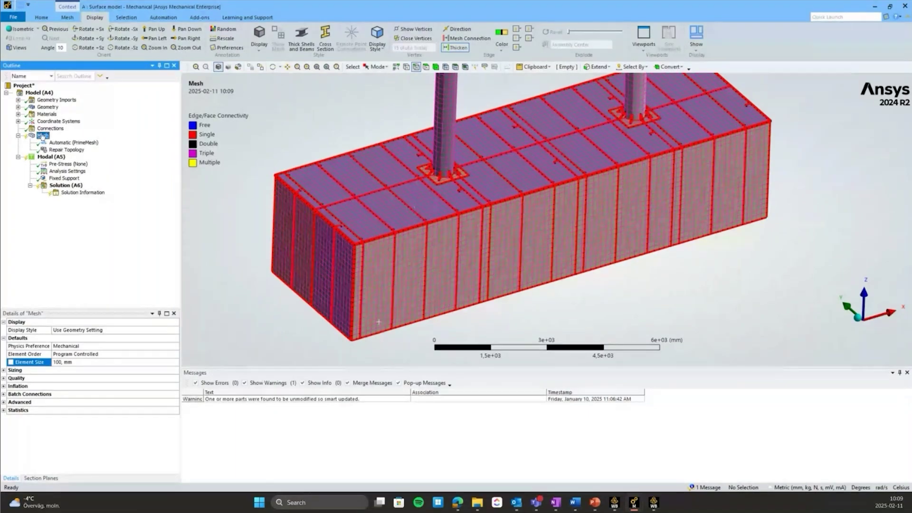
# Step: Insert a Connect control and scope it to the PrimeMesh method's 109 bodies
pyautogui.rightClick(43, 135)
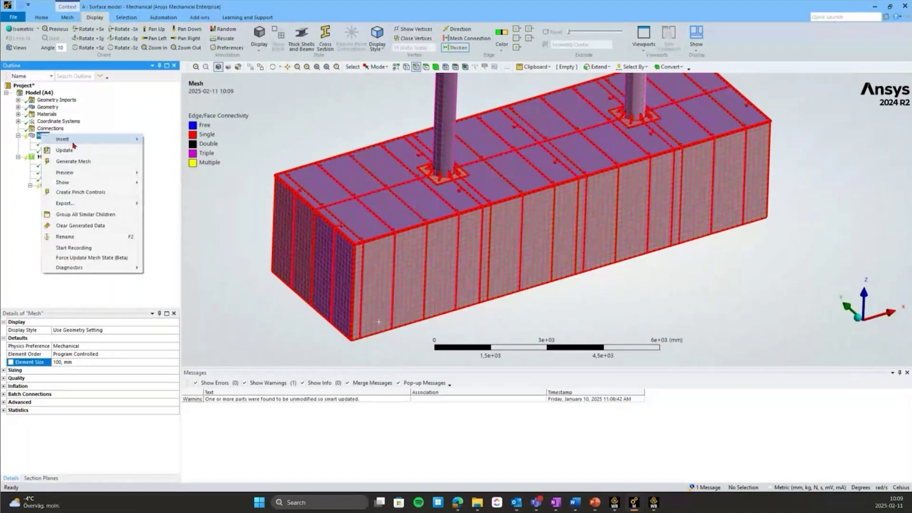
pyautogui.moveTo(89, 142)
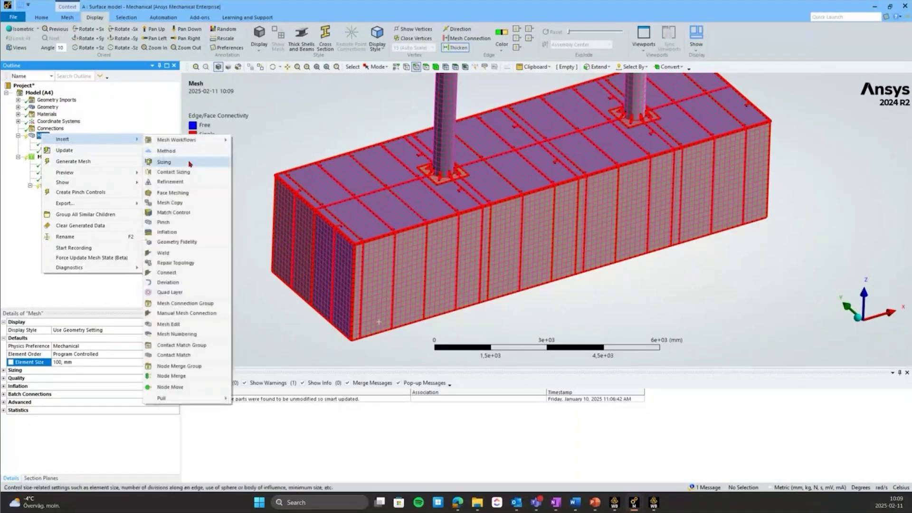
pyautogui.click(195, 275)
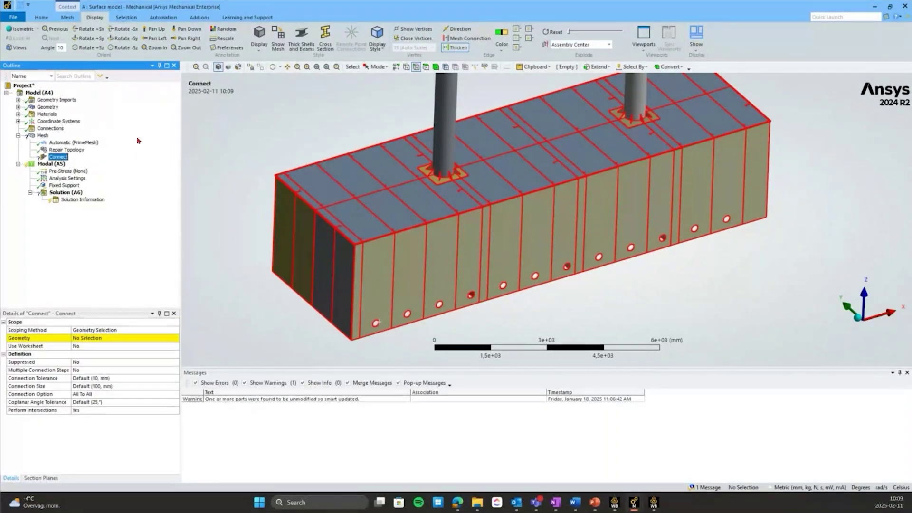
pyautogui.click(73, 143)
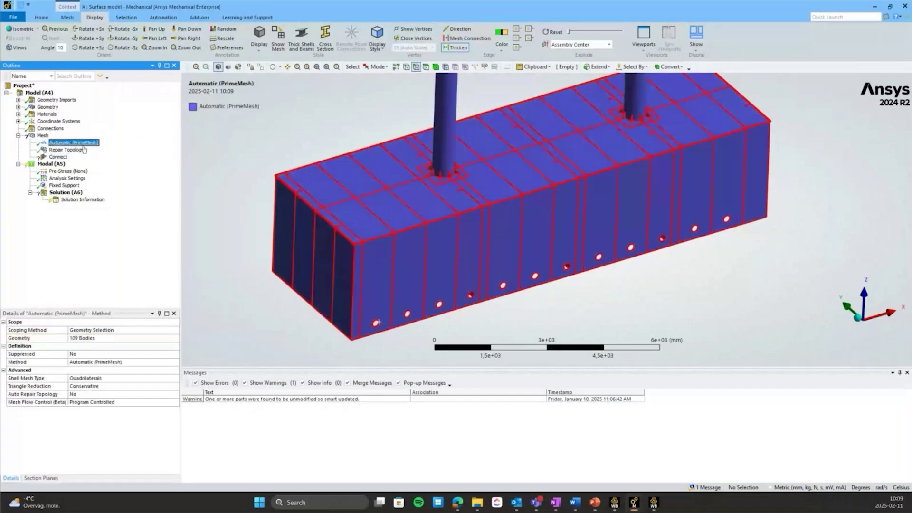
pyautogui.click(109, 341)
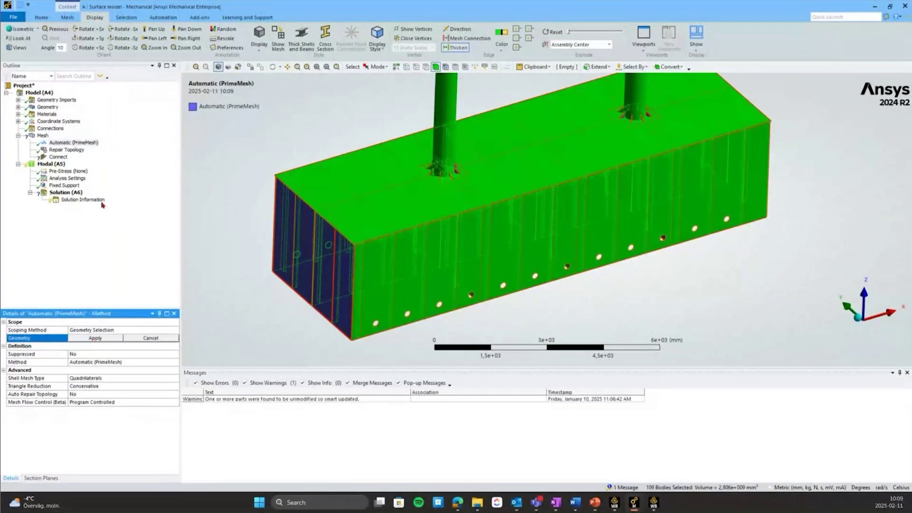
pyautogui.click(57, 156)
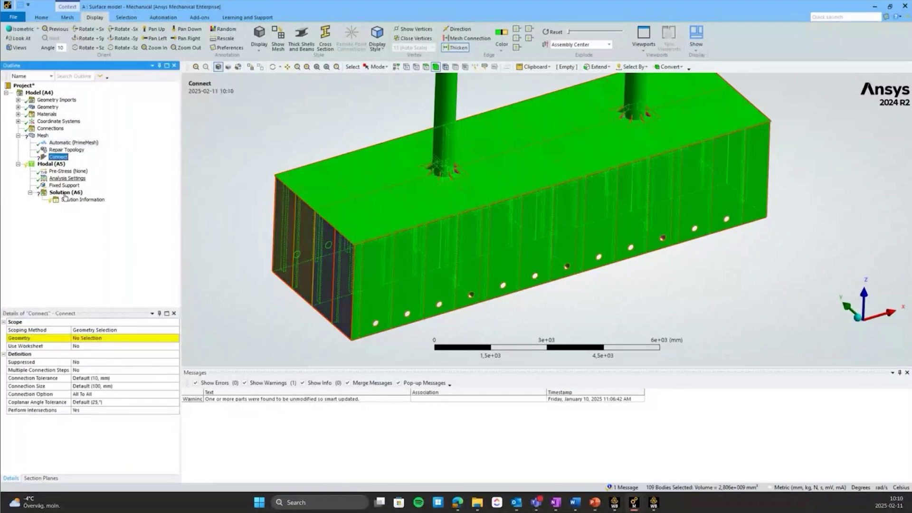
pyautogui.click(88, 341)
pyautogui.click(88, 342)
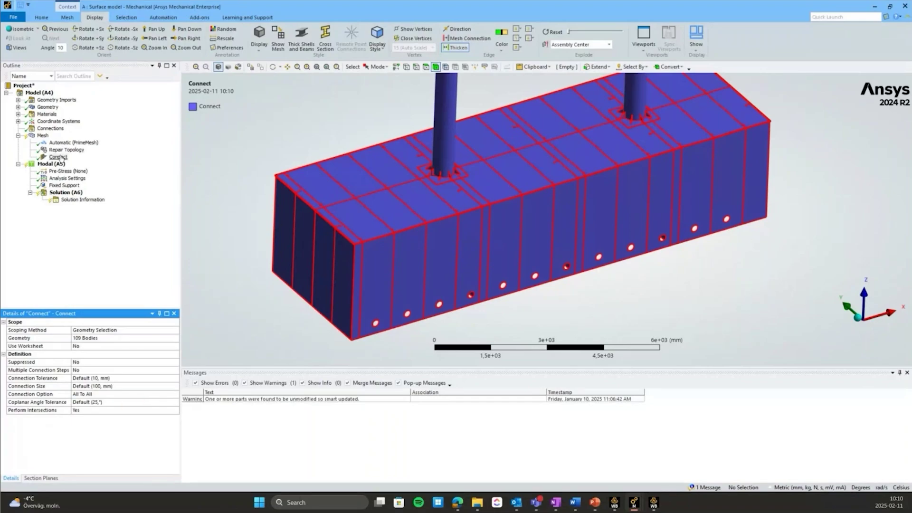
# Step: Regenerate the 100 mm connected mesh and orbit to confirm panel joints now show as Triple edges
pyautogui.click(47, 136)
pyautogui.rightClick(48, 138)
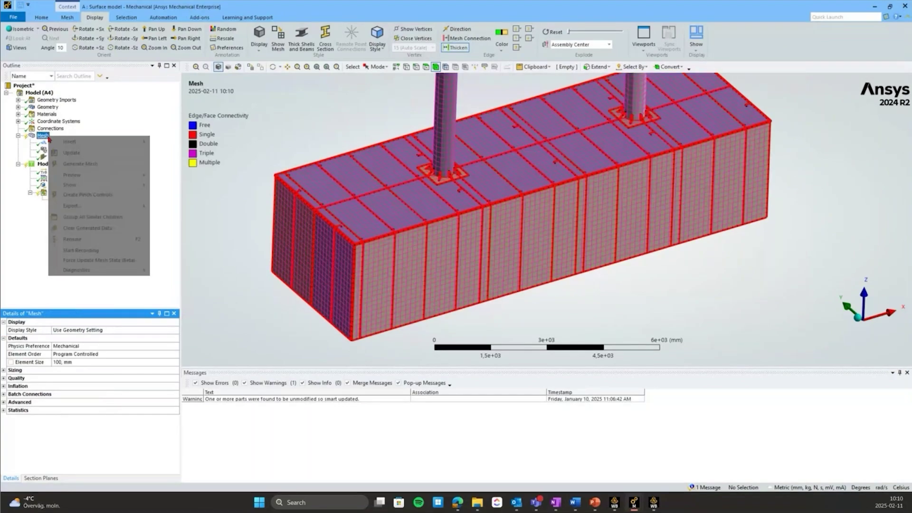
pyautogui.click(80, 164)
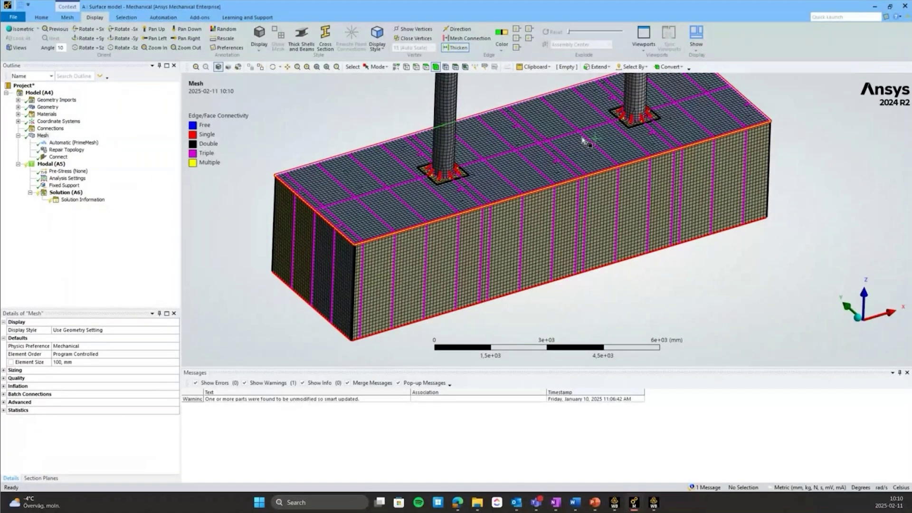
pyautogui.scroll(1, 528, 226)
pyautogui.moveTo(525, 223)
pyautogui.mouseDown(button='middle')
pyautogui.moveTo(515, 202)
pyautogui.moveTo(493, 200)
pyautogui.moveTo(512, 222)
pyautogui.mouseUp(button='middle')
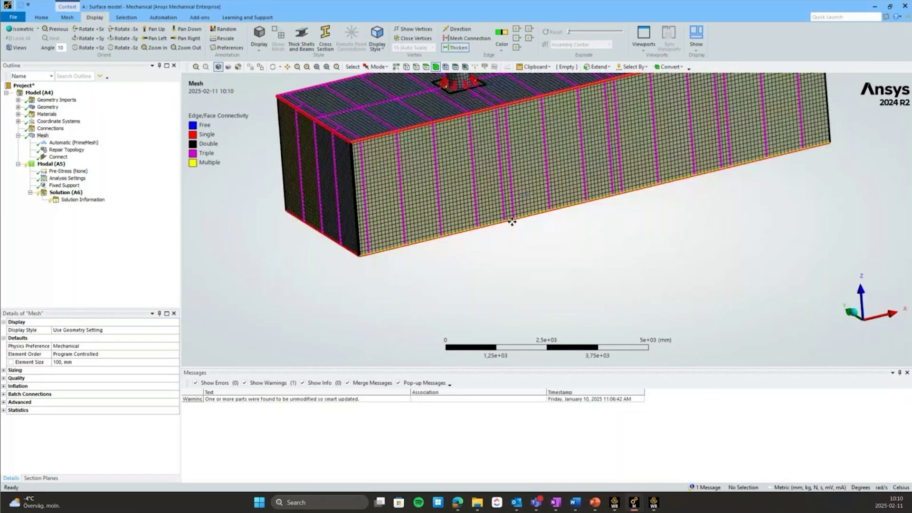
pyautogui.moveTo(512, 222); pyautogui.dragTo(675, 237, button='middle')
pyautogui.scroll(-1, 675, 238)
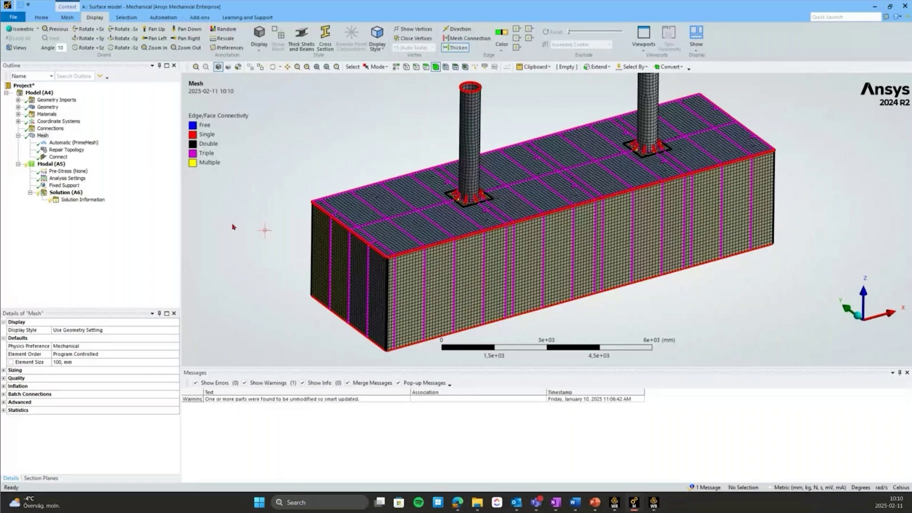
# Step: Switch to solved model B, view its mesh, and display mode 1 Total Deformation at 2.5773 Hz
pyautogui.click(45, 164)
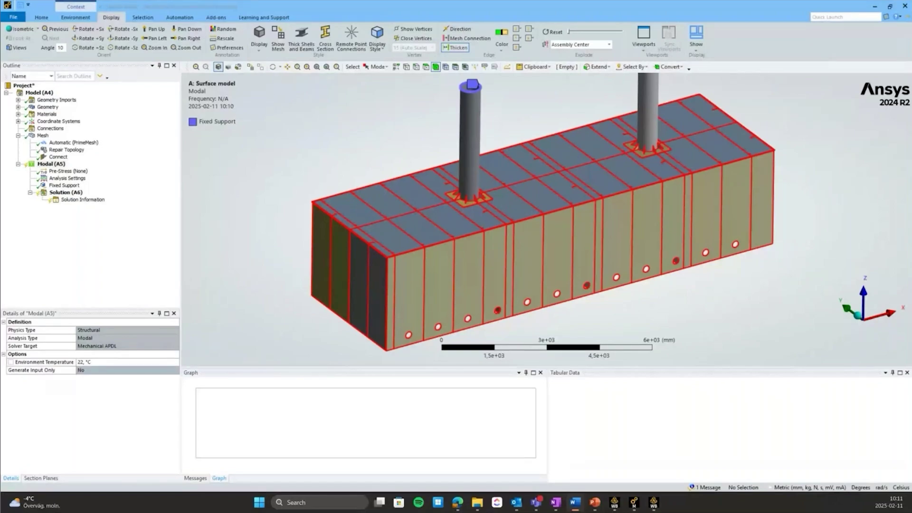
pyautogui.hotkey('alt', 'Tab')
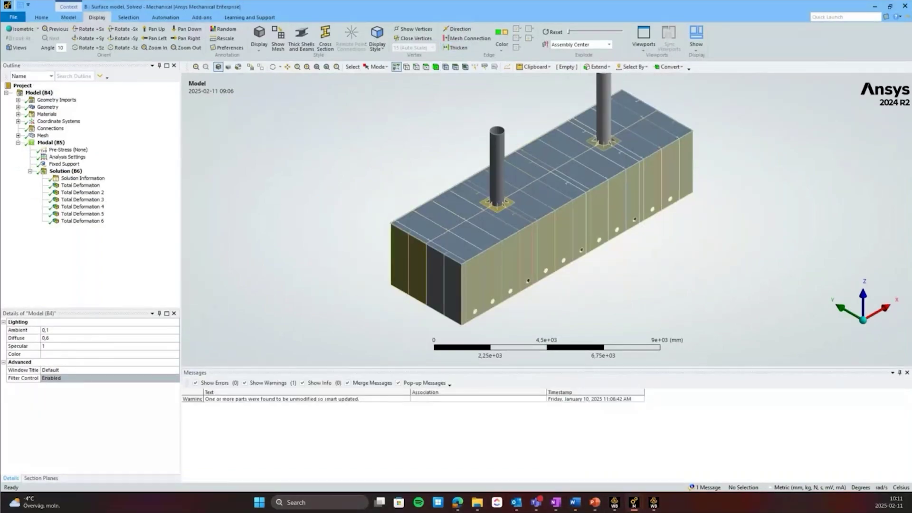
pyautogui.click(42, 136)
pyautogui.moveTo(261, 198); pyautogui.dragTo(460, 205, button='middle')
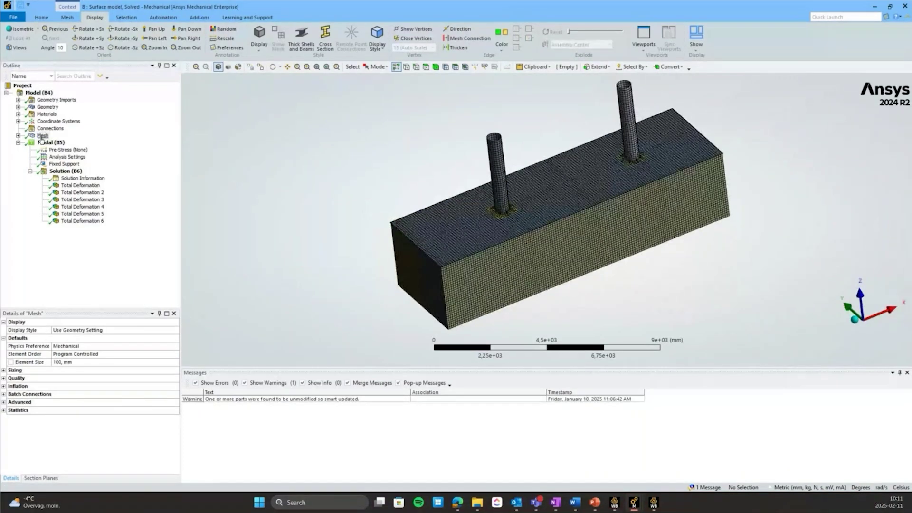
pyautogui.click(88, 186)
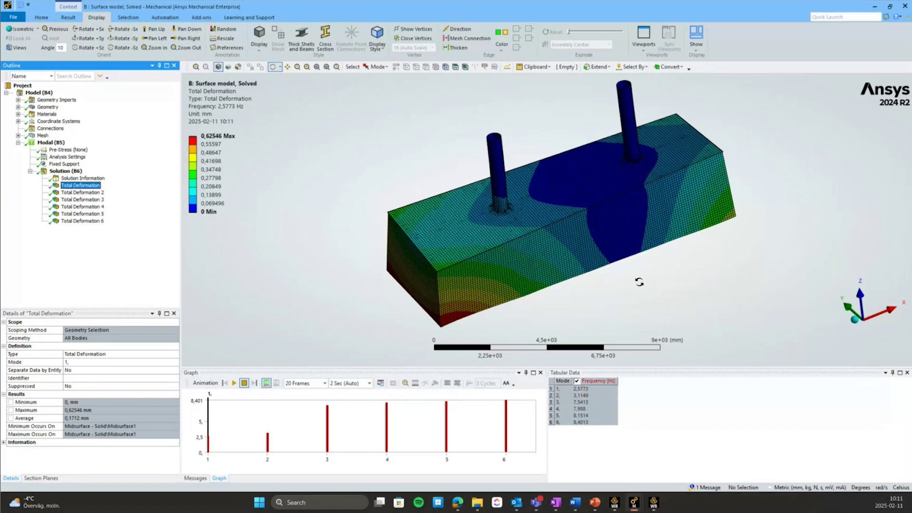
# Step: Orbit, zoom and tilt model B's first-mode Total Deformation plot to view the tank's underside
pyautogui.moveTo(640, 283); pyautogui.dragTo(651, 284)
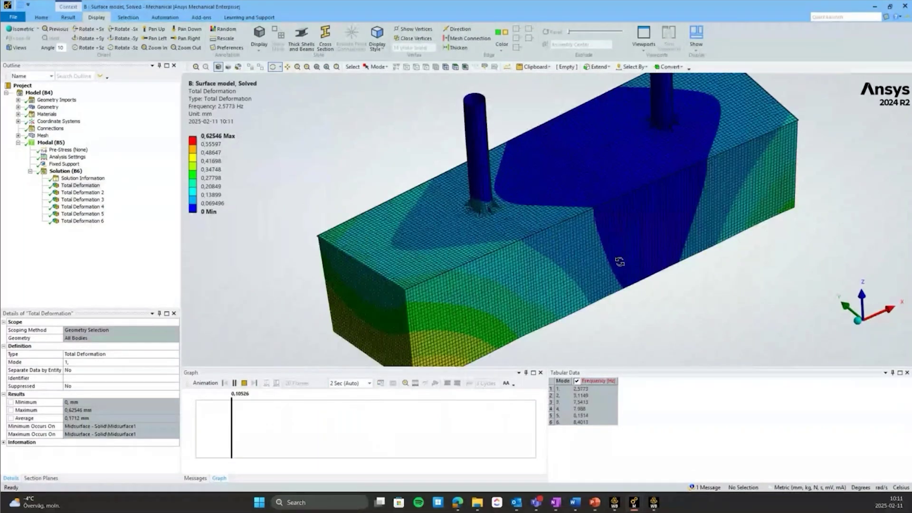
pyautogui.scroll(5, 619, 262)
pyautogui.scroll(-5, 623, 249)
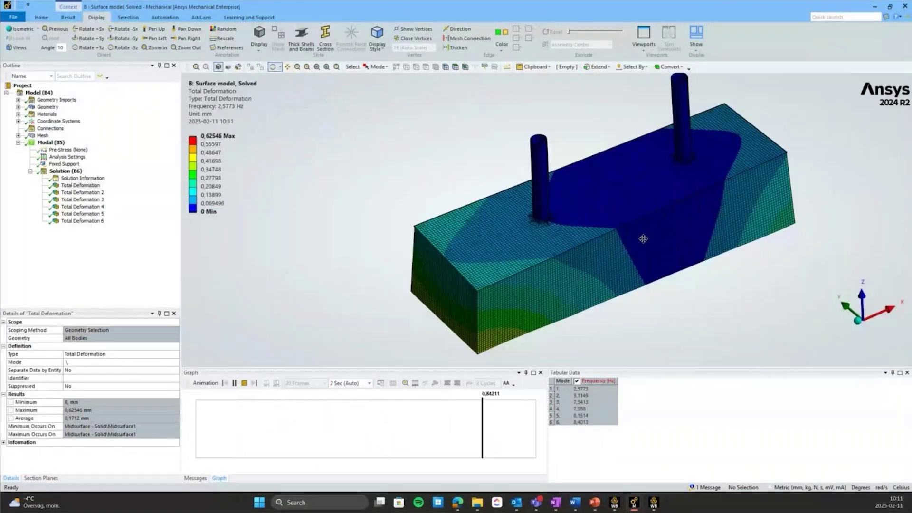
pyautogui.moveTo(643, 239); pyautogui.dragTo(442, 275, button='middle')
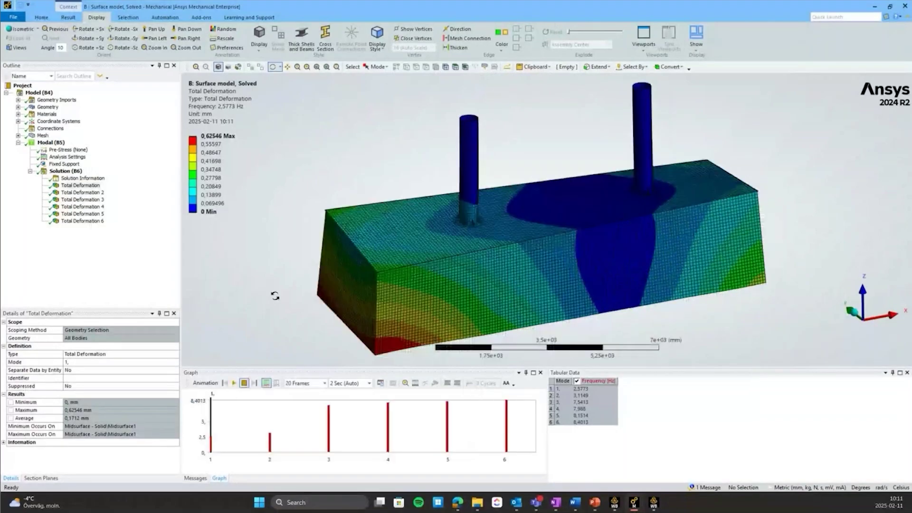
pyautogui.moveTo(275, 296); pyautogui.dragTo(389, 316, button='middle')
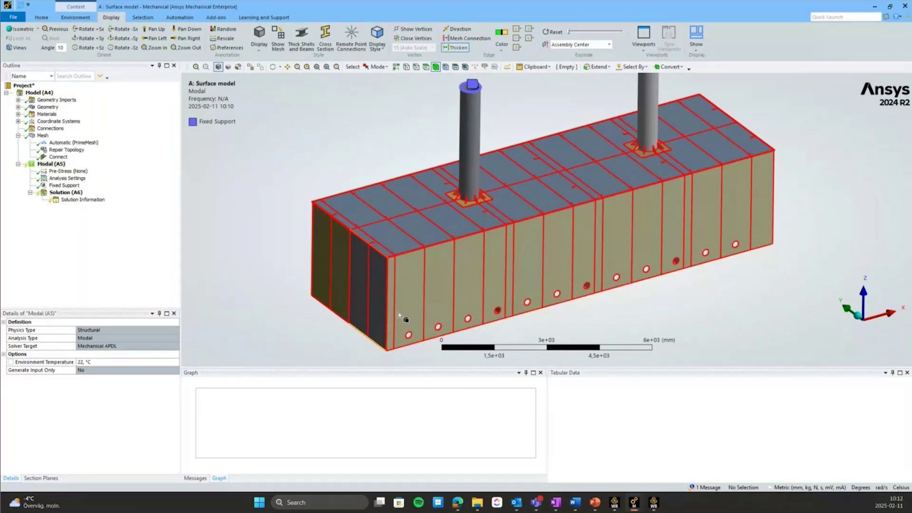
# Step: Suppress Repair Topology so the side-wall holes stay open
pyautogui.click(59, 150)
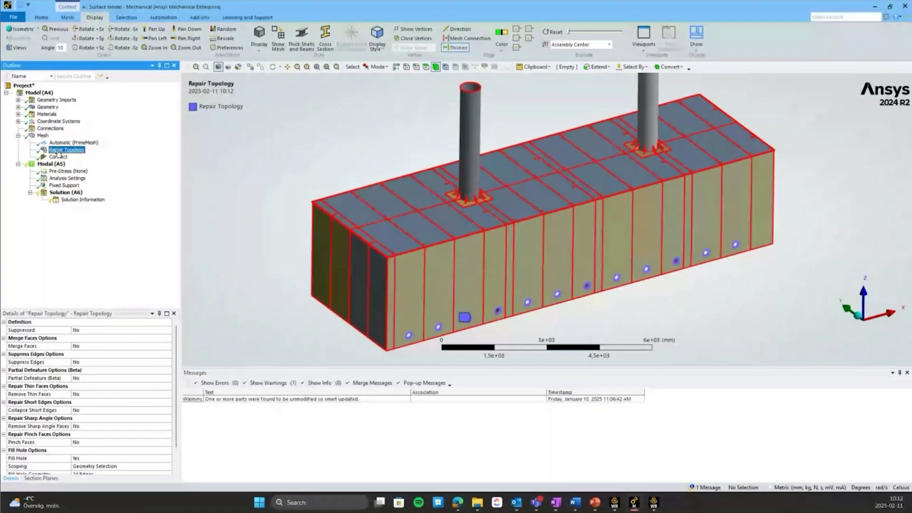
pyautogui.rightClick(58, 151)
pyautogui.click(68, 157)
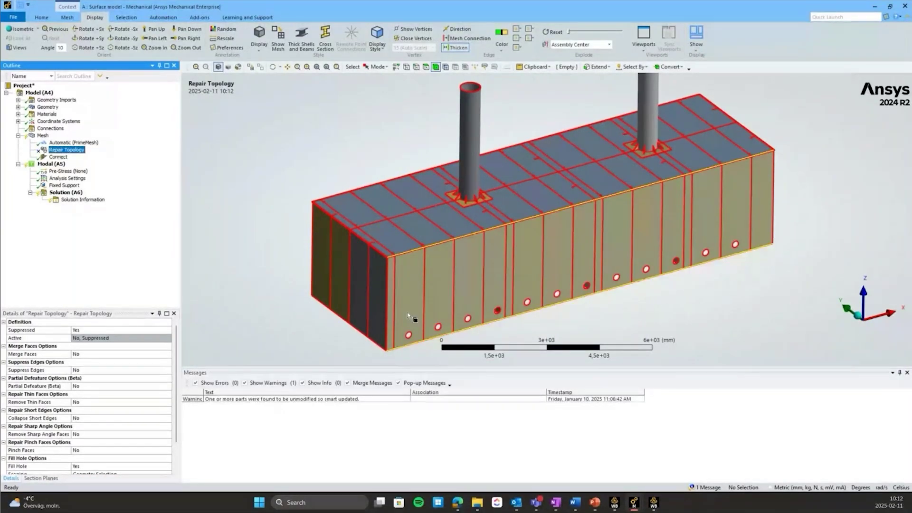
# Step: Insert a Quad Layer mesh control under Mesh
pyautogui.rightClick(44, 136)
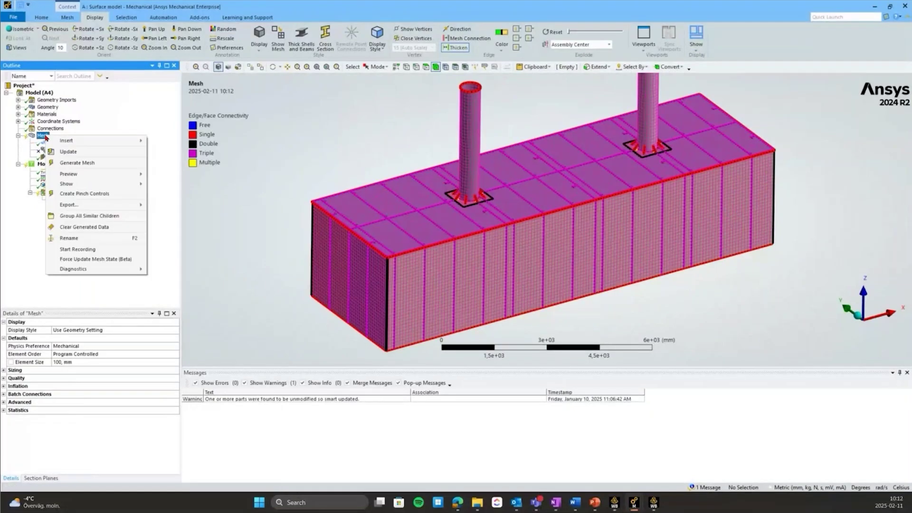
pyautogui.moveTo(142, 142)
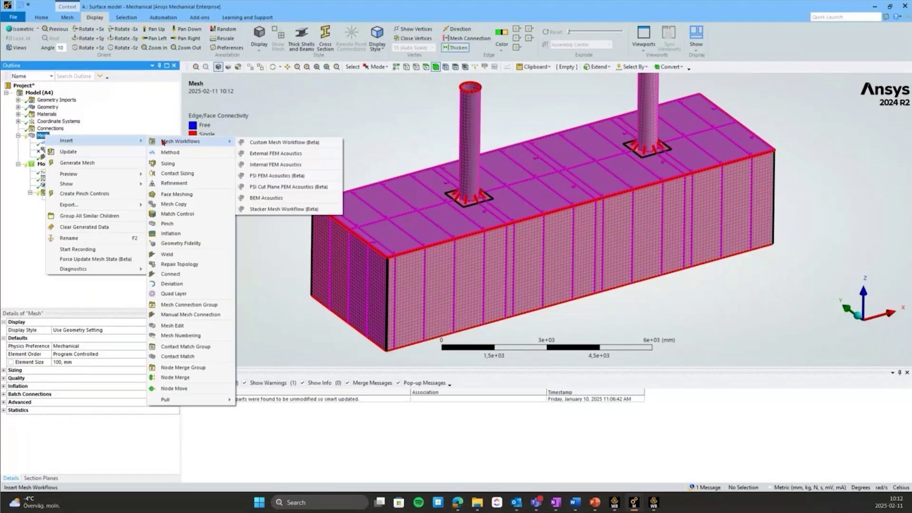
pyautogui.click(179, 295)
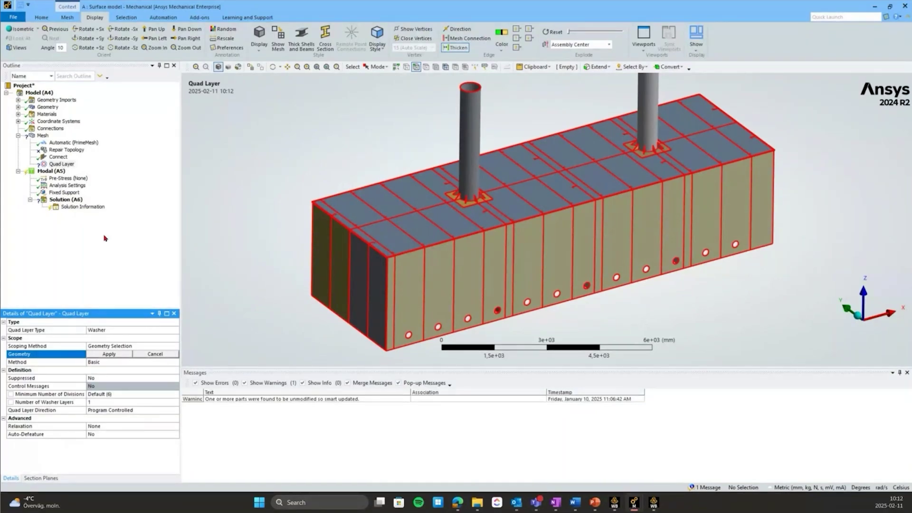
pyautogui.keyDown('ctrl'); pyautogui.moveTo(288, 269); pyautogui.dragTo(278, 239, button='middle'); pyautogui.keyUp('ctrl')
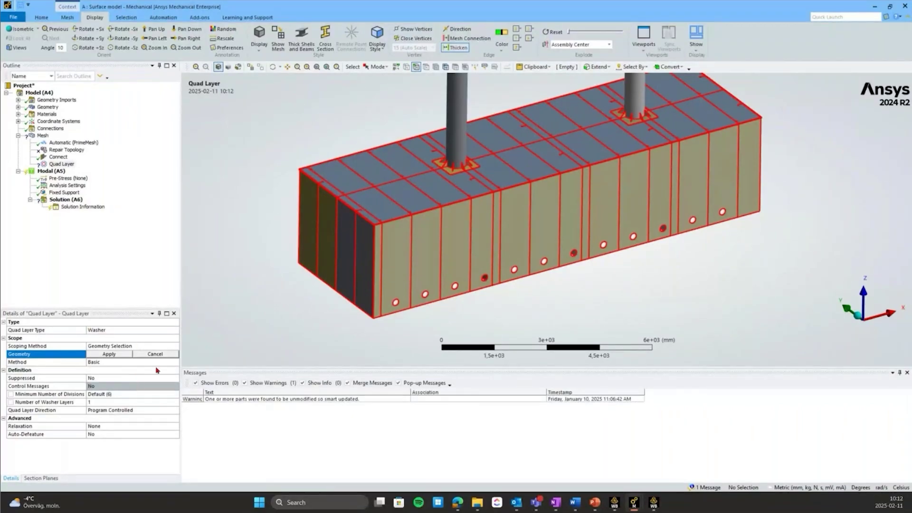
# Step: Assign all 24 same-size circular hole edges to the Quad Layer
pyautogui.click(395, 302)
pyautogui.click(632, 67)
pyautogui.moveTo(634, 97)
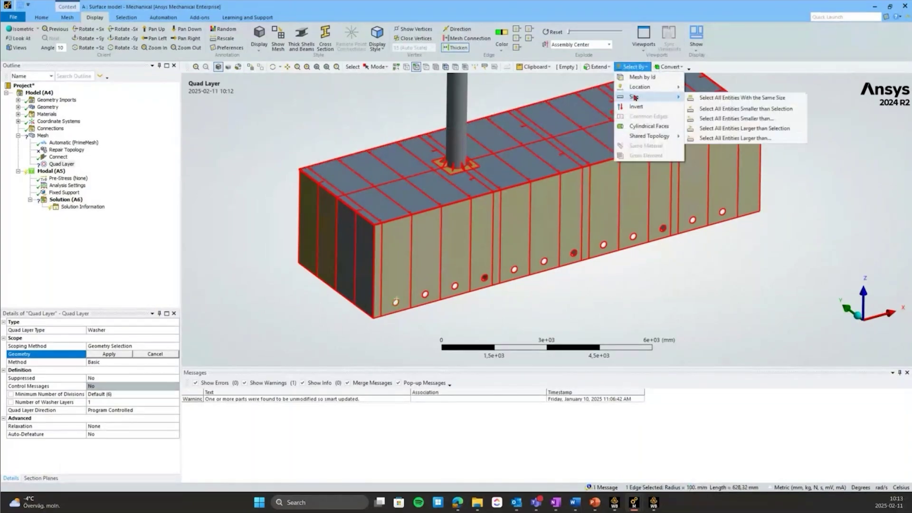
pyautogui.click(699, 96)
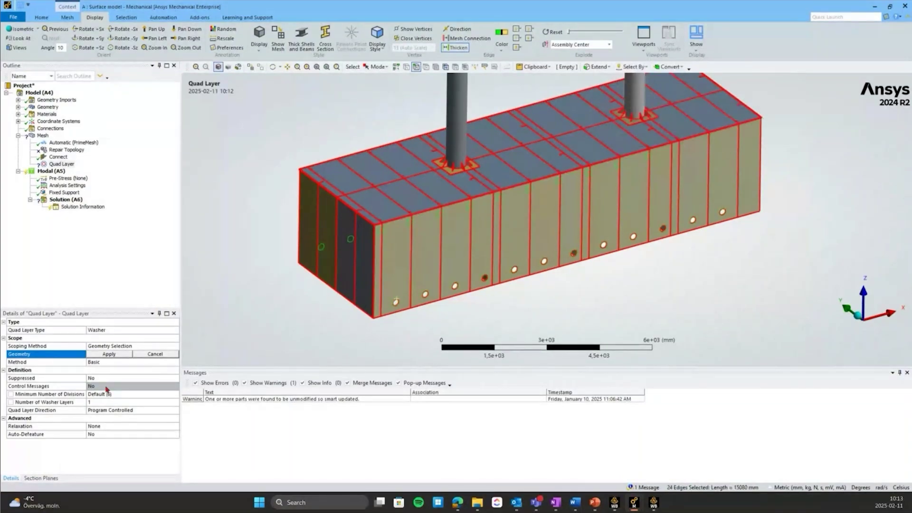
pyautogui.click(109, 354)
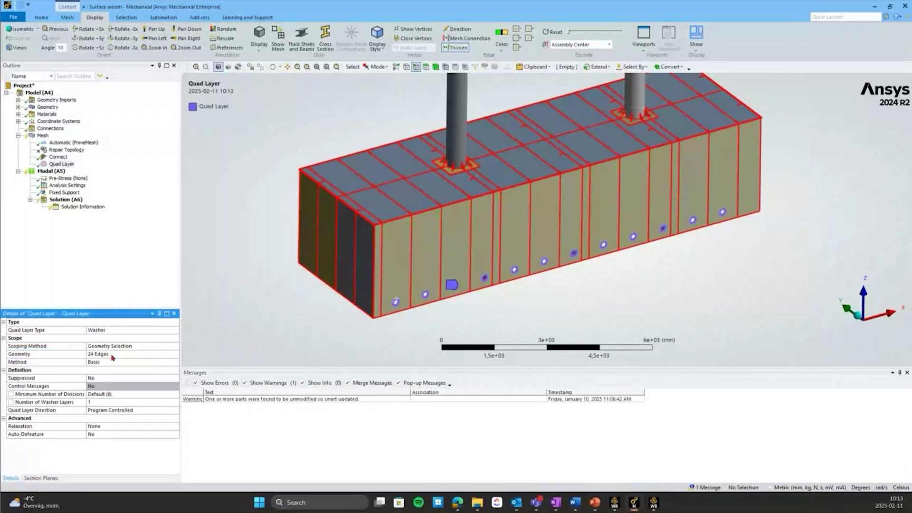
# Step: Make the Quad Layer an Edge Loop: element size 30, 2 layers, height 40, growth 1,1
pyautogui.click(105, 333)
pyautogui.click(128, 330)
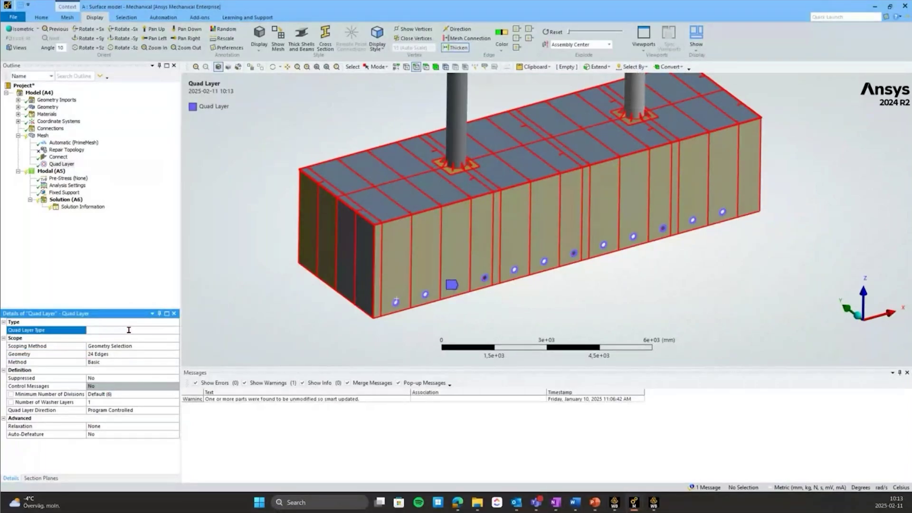
pyautogui.click(125, 345)
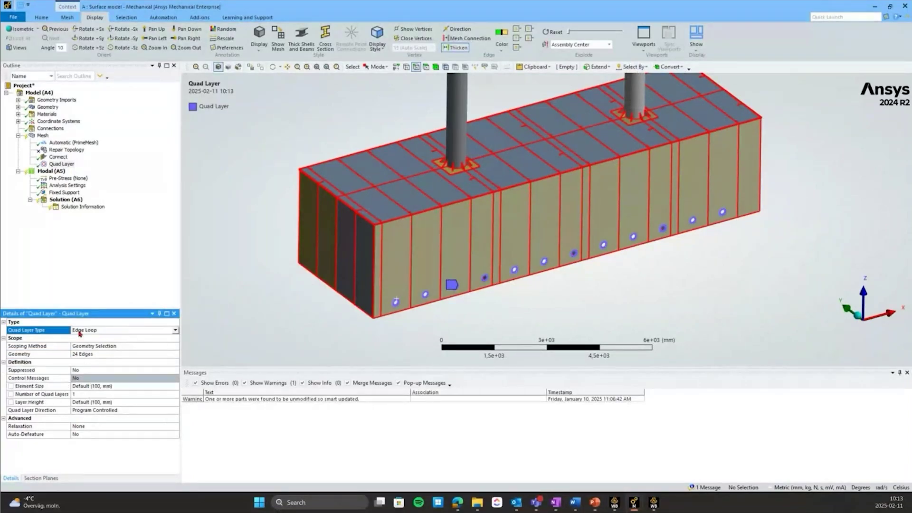
pyautogui.click(98, 388)
pyautogui.write('30,')
pyautogui.click(55, 394)
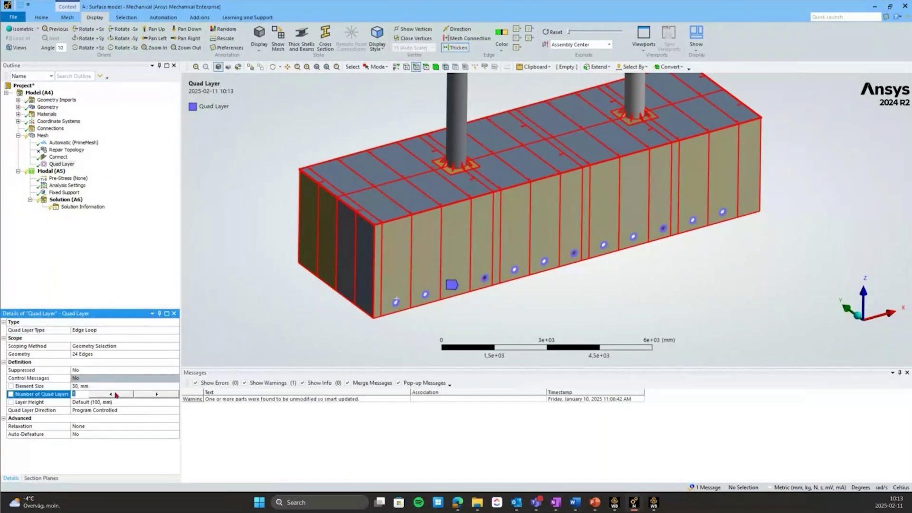
pyautogui.write('2')
pyautogui.click(90, 403)
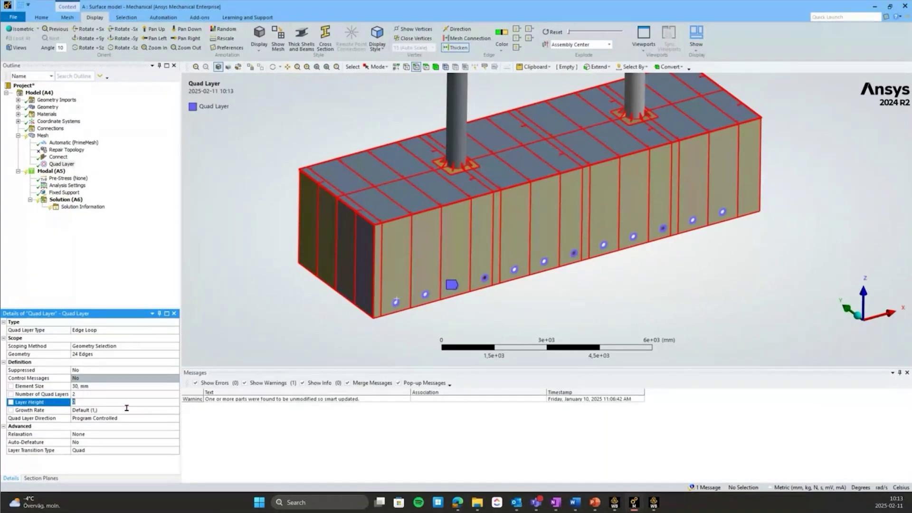
pyautogui.write('40,')
pyautogui.click(102, 411)
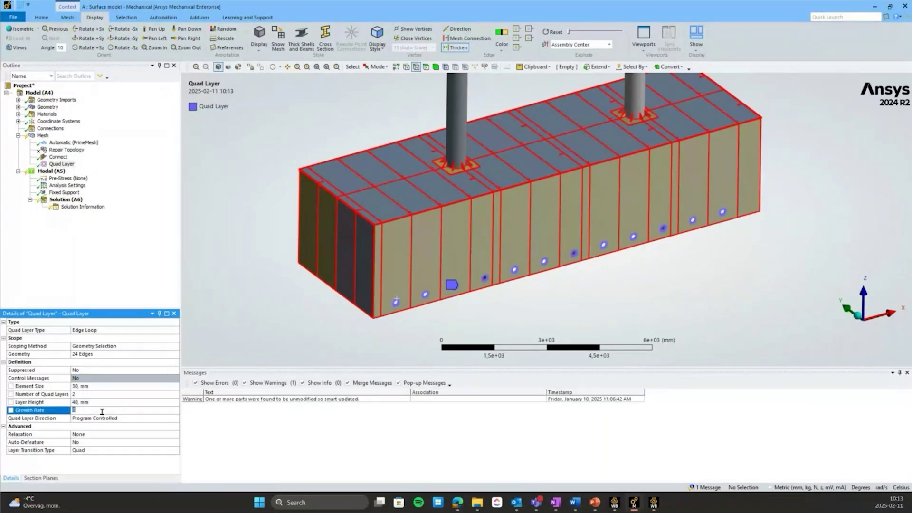
pyautogui.write('1,1')
# Step: Regenerate the mesh and zoom into the wall holes to check their quad rings, then fit the tank
pyautogui.click(43, 136)
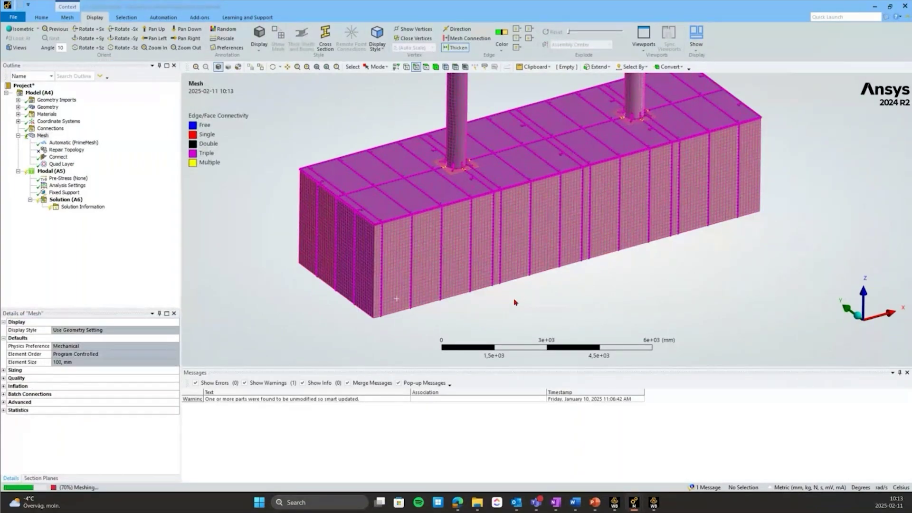
pyautogui.moveTo(398, 275); pyautogui.dragTo(886, 92, button='right')
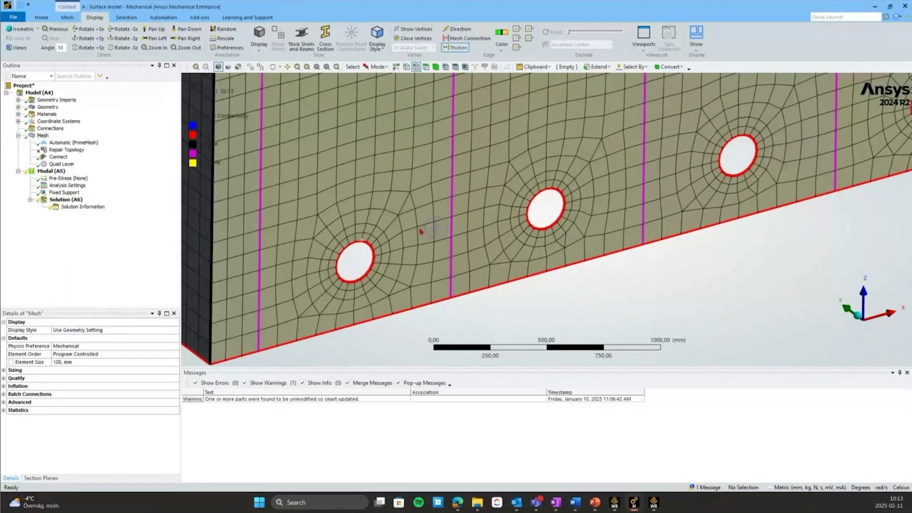
pyautogui.scroll(3, 420, 232)
pyautogui.keyDown('ctrl'); pyautogui.moveTo(408, 219); pyautogui.dragTo(475, 200, button='middle'); pyautogui.keyUp('ctrl')
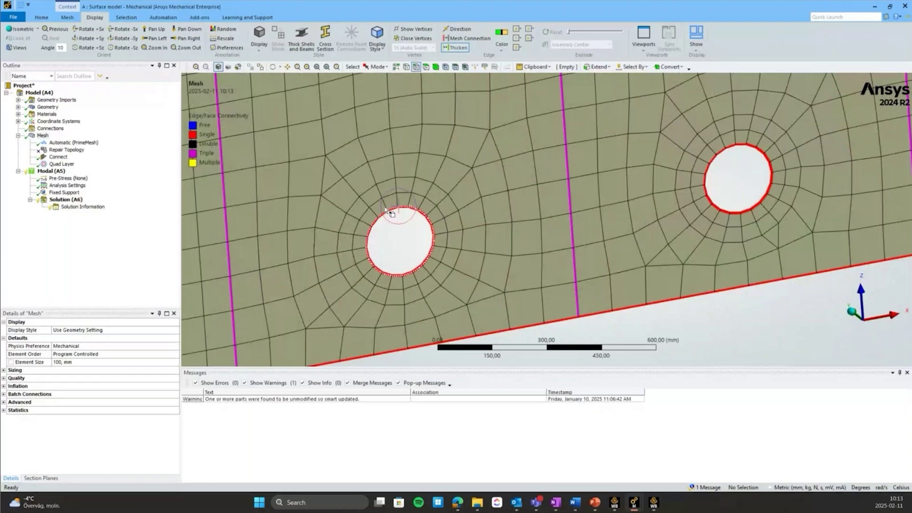
pyautogui.scroll(-2, 511, 219)
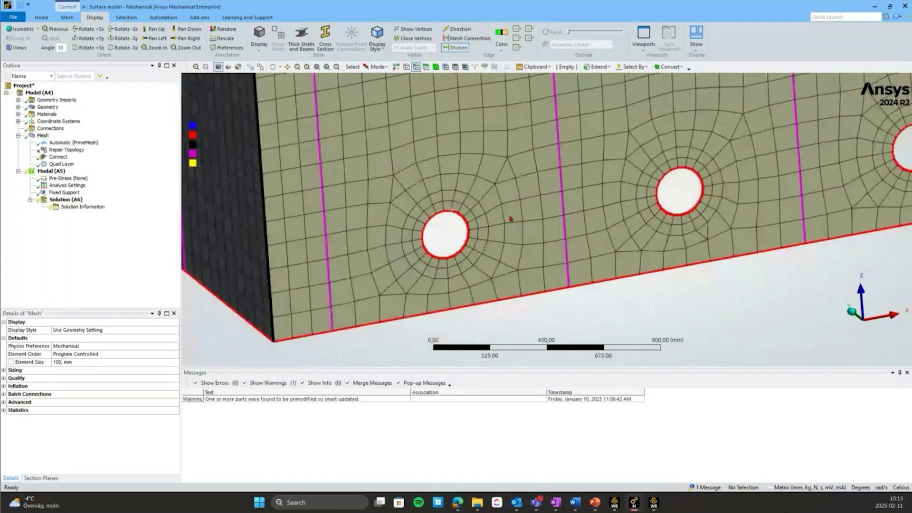
pyautogui.scroll(-1, 510, 219)
pyautogui.press('F7')
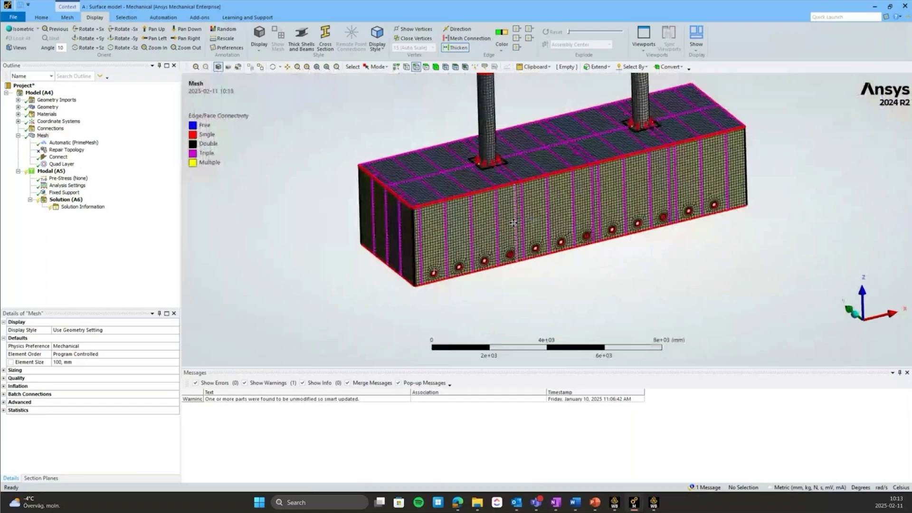
pyautogui.keyDown('ctrl'); pyautogui.moveTo(514, 222); pyautogui.dragTo(483, 248, button='middle'); pyautogui.keyUp('ctrl')
pyautogui.scroll(1, 483, 247)
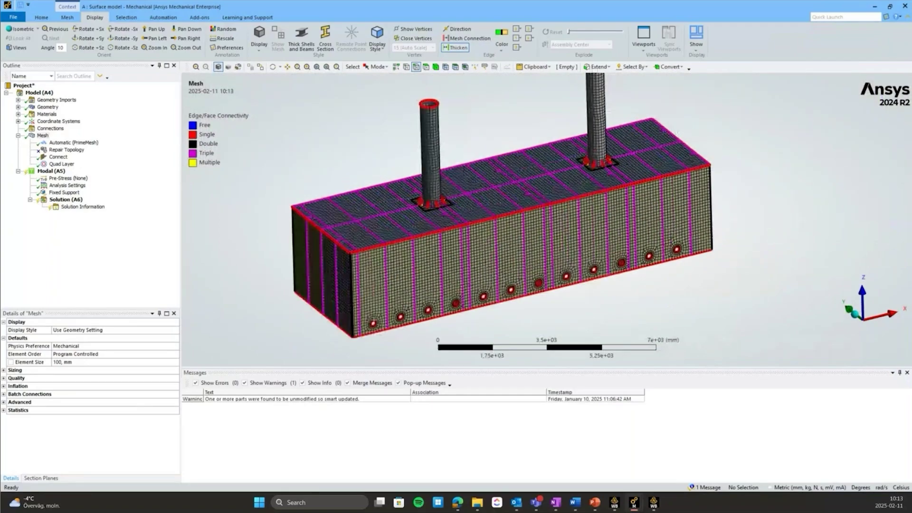